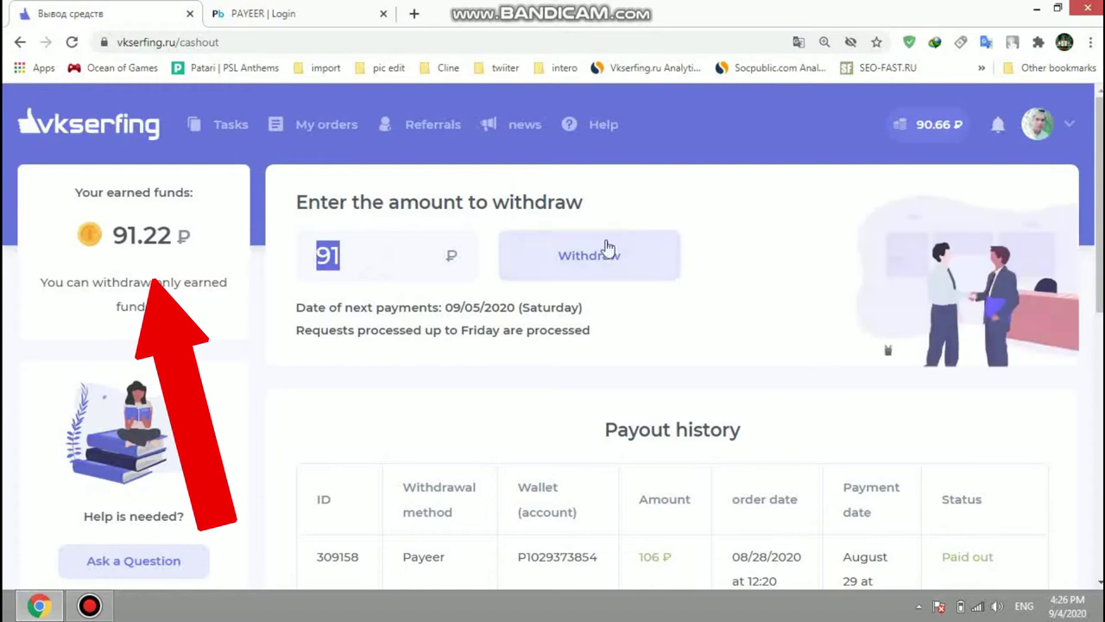
- Start a 91 ₽ withdrawal, choose Payeer as the payment method and enter the wallet number
left_click(607, 254)
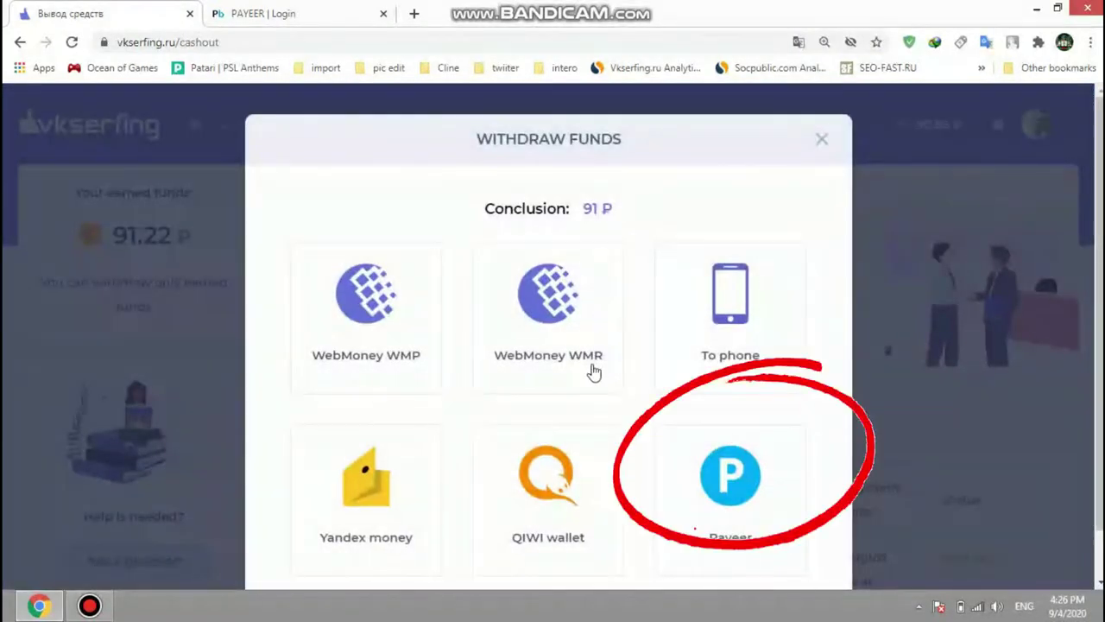
scroll(595, 371, "down", 1)
left_click(706, 440)
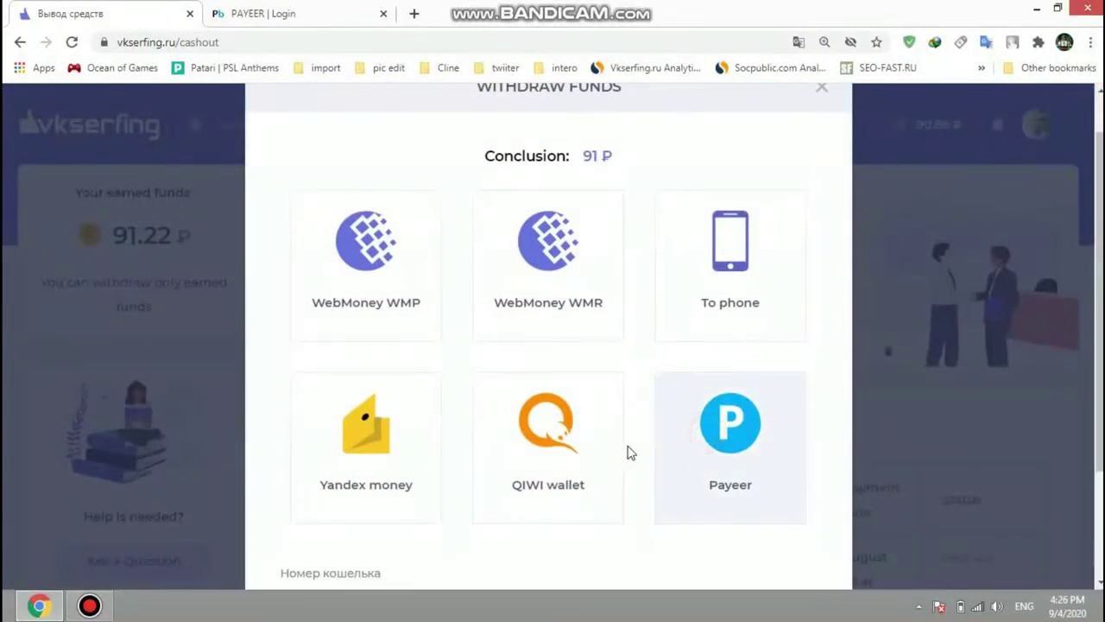
scroll(493, 424, "down", 3)
left_click(389, 444)
mouse_move(361, 441)
left_mouse_down()
mouse_move(292, 441)
mouse_move(356, 442)
left_mouse_up()
key("ctrl+v")
left_click(419, 448)
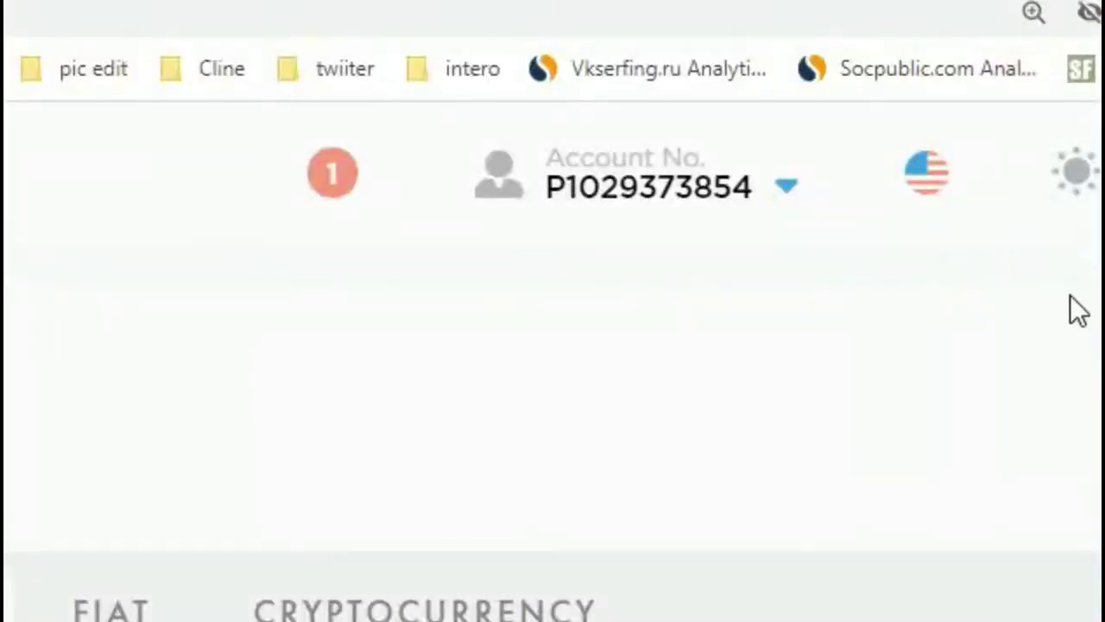
- Switch to the Payeer account page and copy the account number from the account details
mouse_move(615, 211)
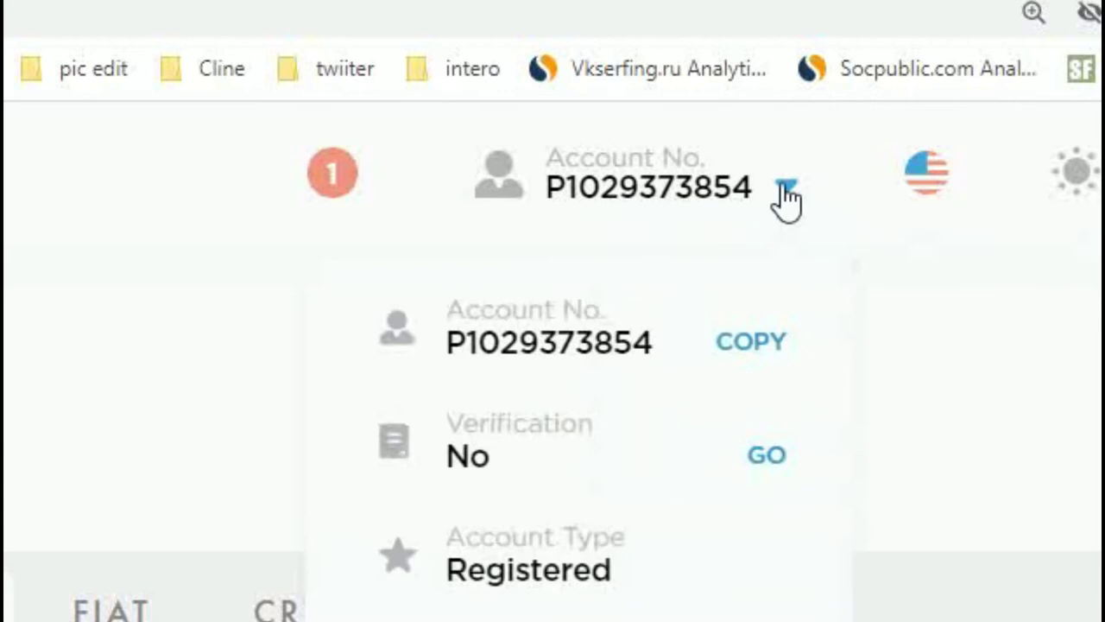
left_click(777, 346)
mouse_move(792, 216)
left_click(748, 343)
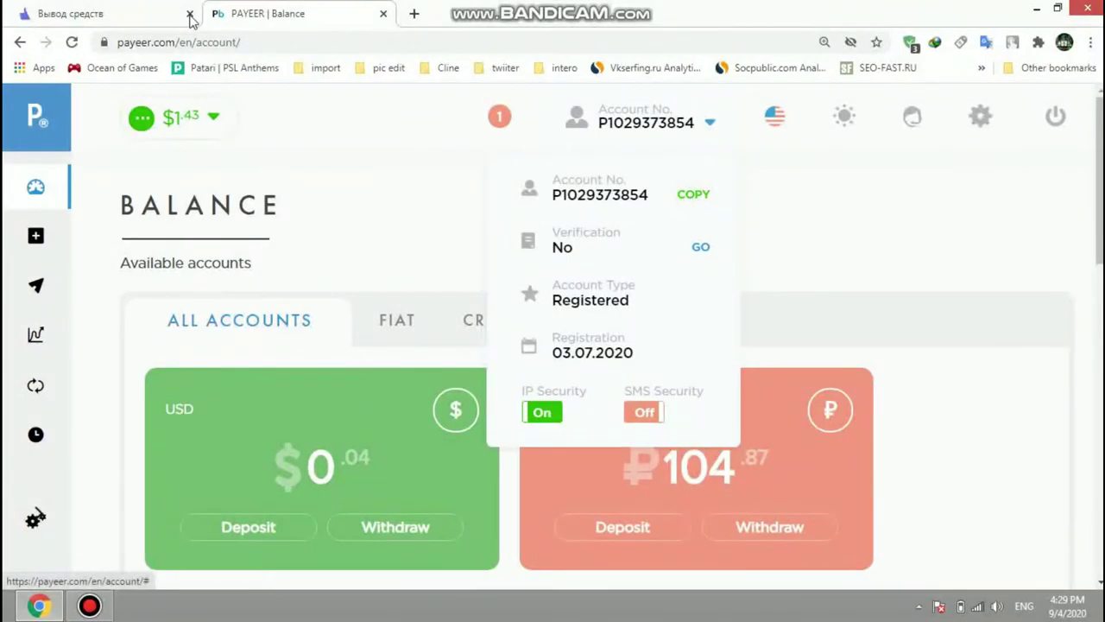
- Return to the vkserfing withdrawal form, replace the wallet number with the copied Payeer account number and confirm the withdrawal
left_click(118, 16)
double_click(318, 444)
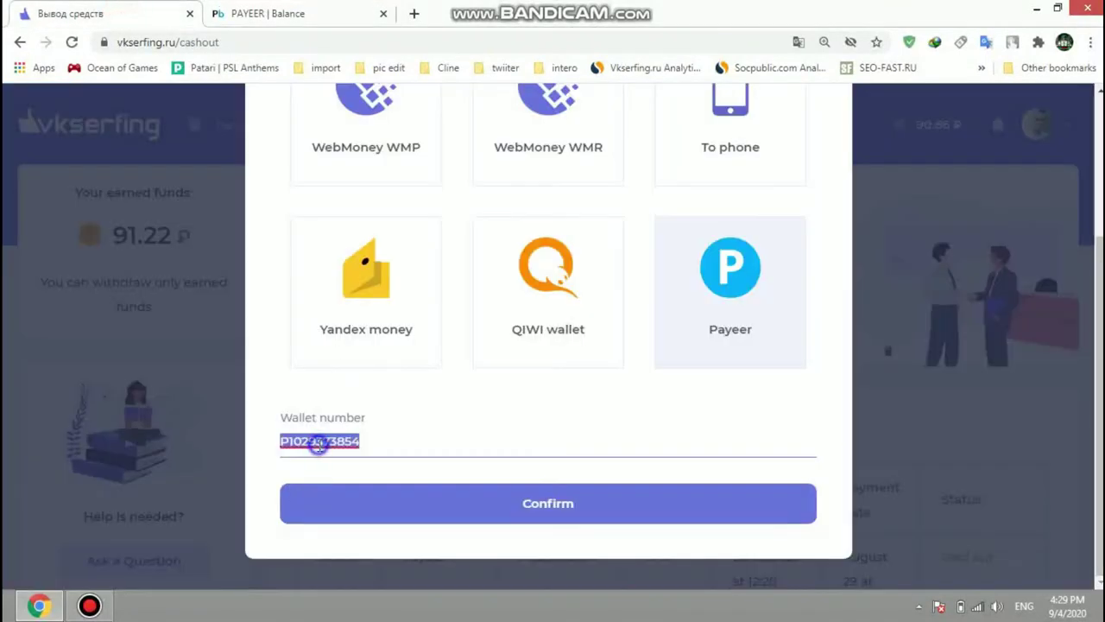
right_click(318, 444)
left_click(381, 323)
left_click(599, 435)
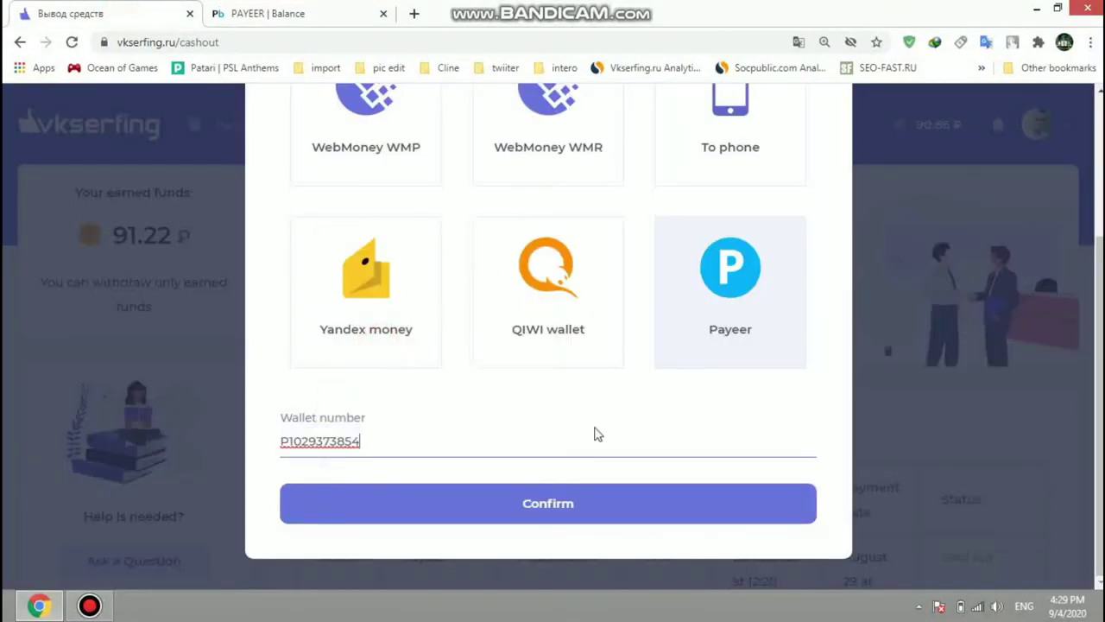
left_click(535, 509)
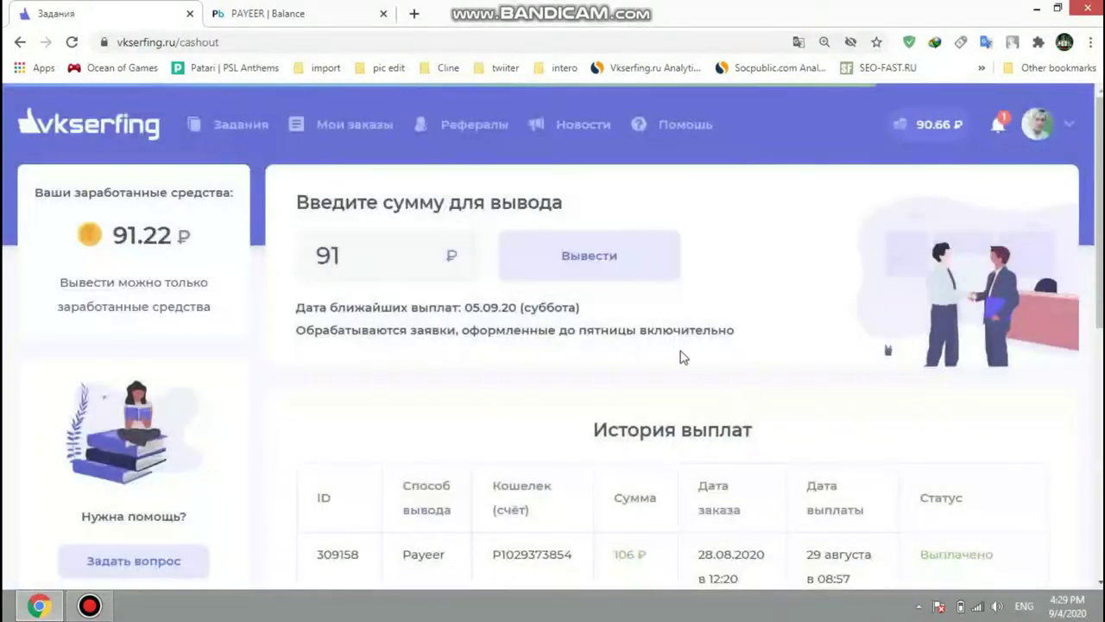
- Reload the withdrawal page and examine the status of the newest request in the payout history in English
scroll(726, 361, "down", 6)
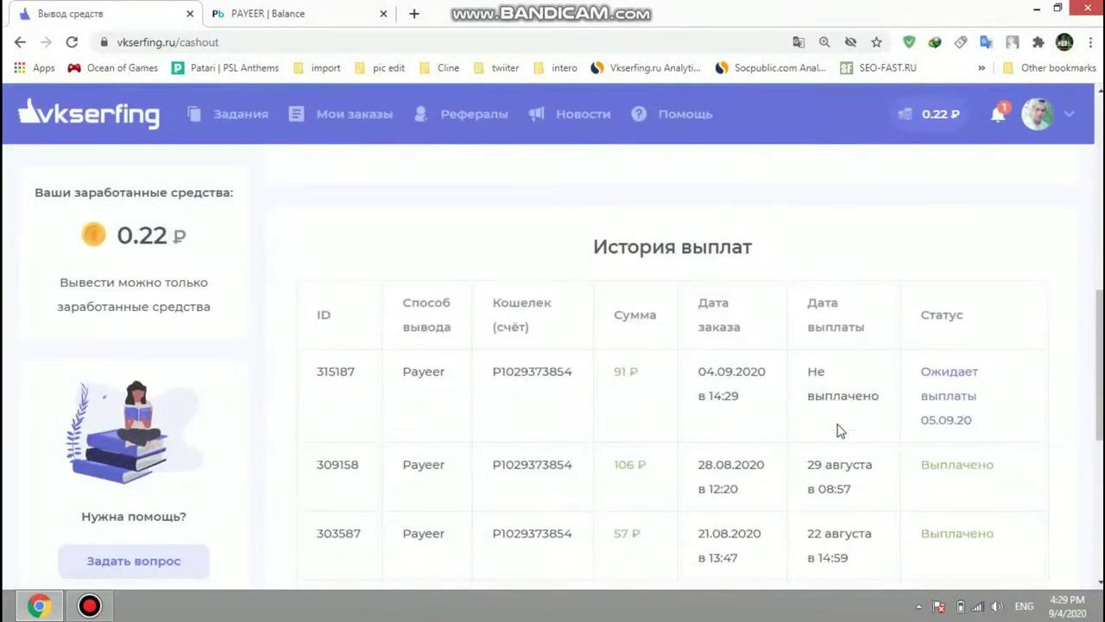
scroll(800, 361, "up", 8)
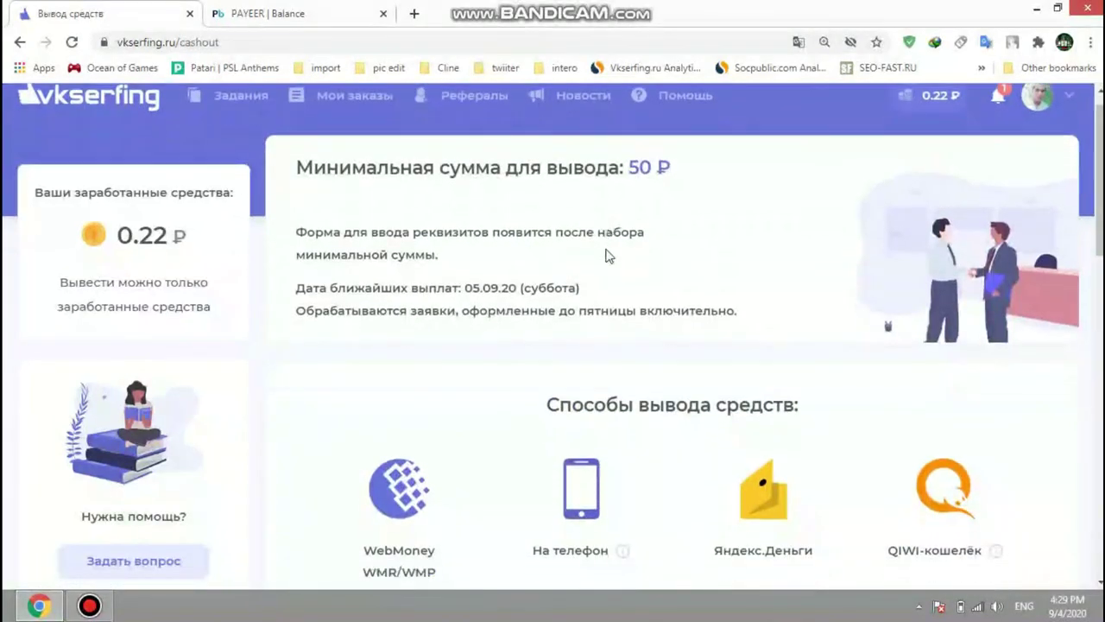
scroll(683, 274, "down", 9)
left_click(71, 42)
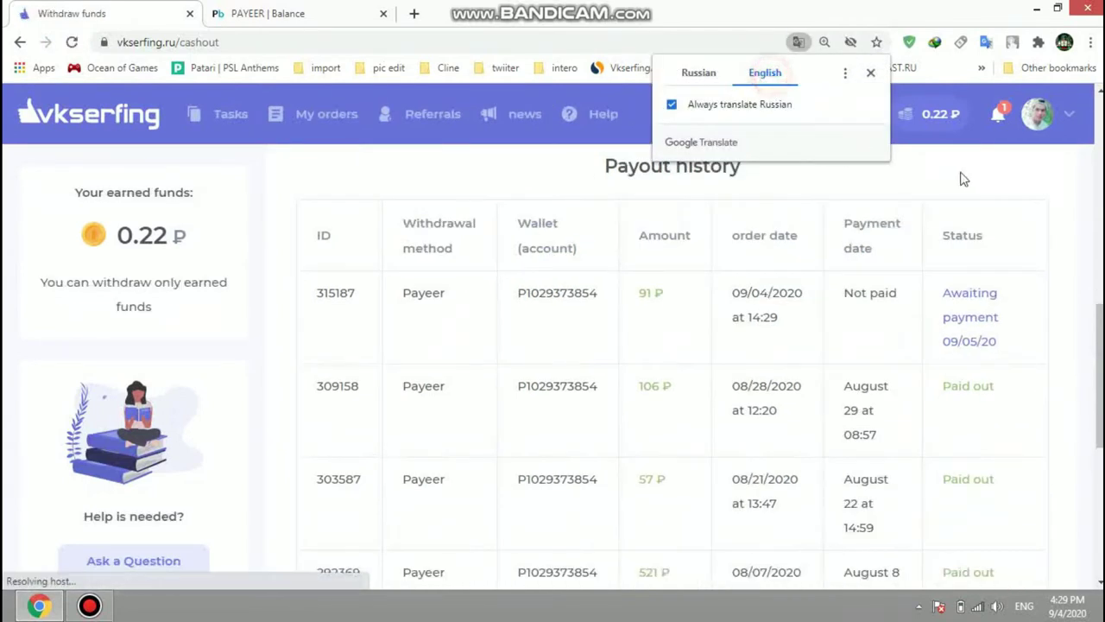
left_click_drag(997, 286, 942, 294)
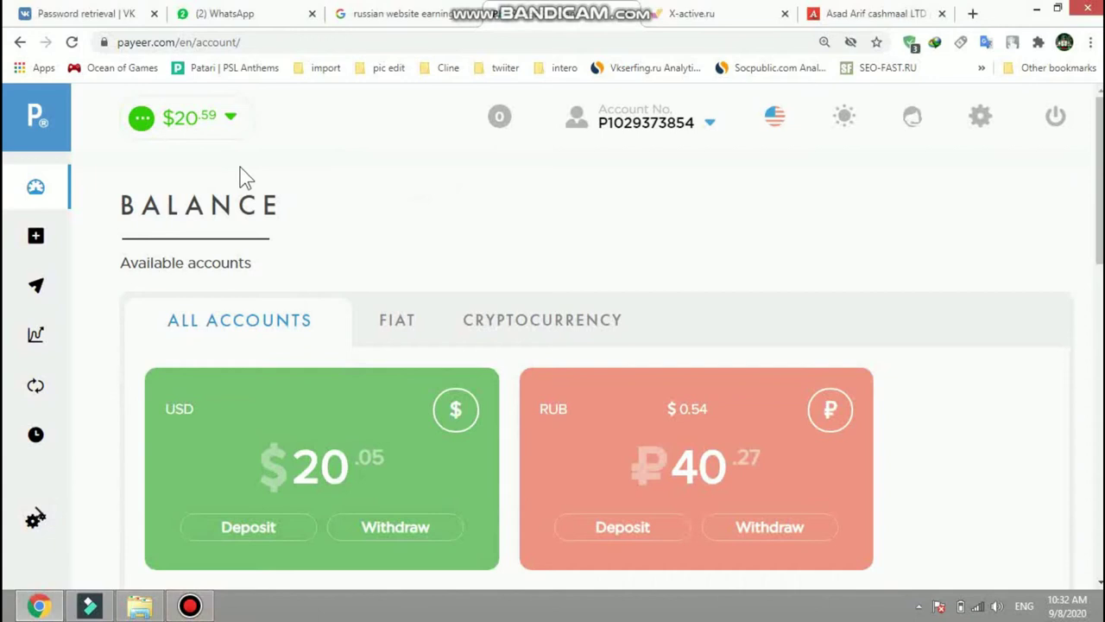
- In Payeer, review the account balances, open the currency exchange and select the RUB balance as the source account
scroll(289, 324, "down", 1)
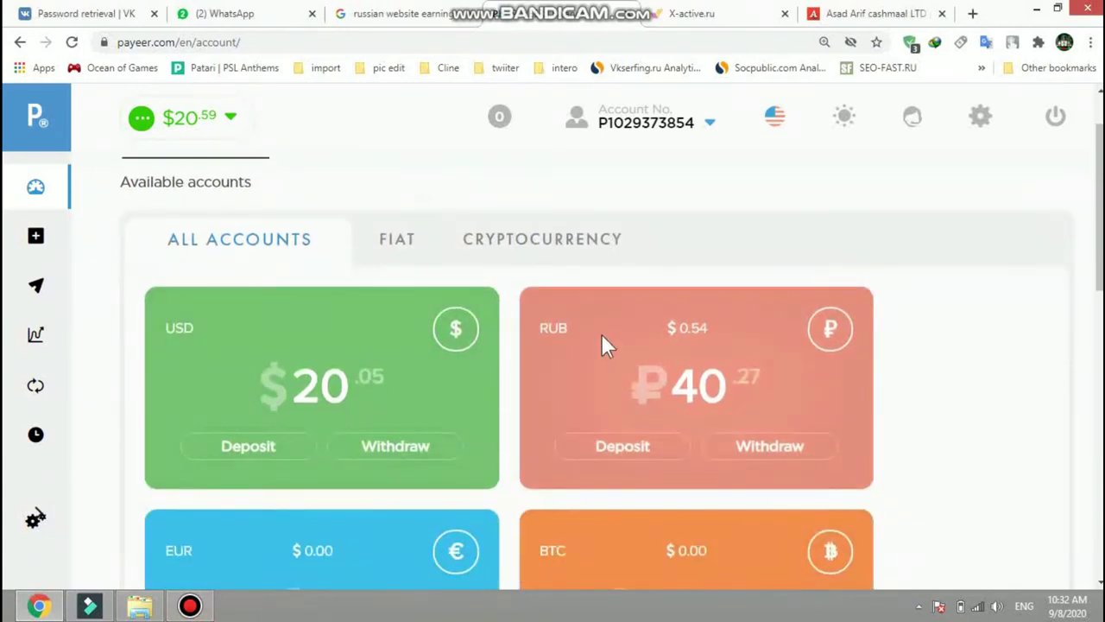
scroll(703, 362, "down", 2)
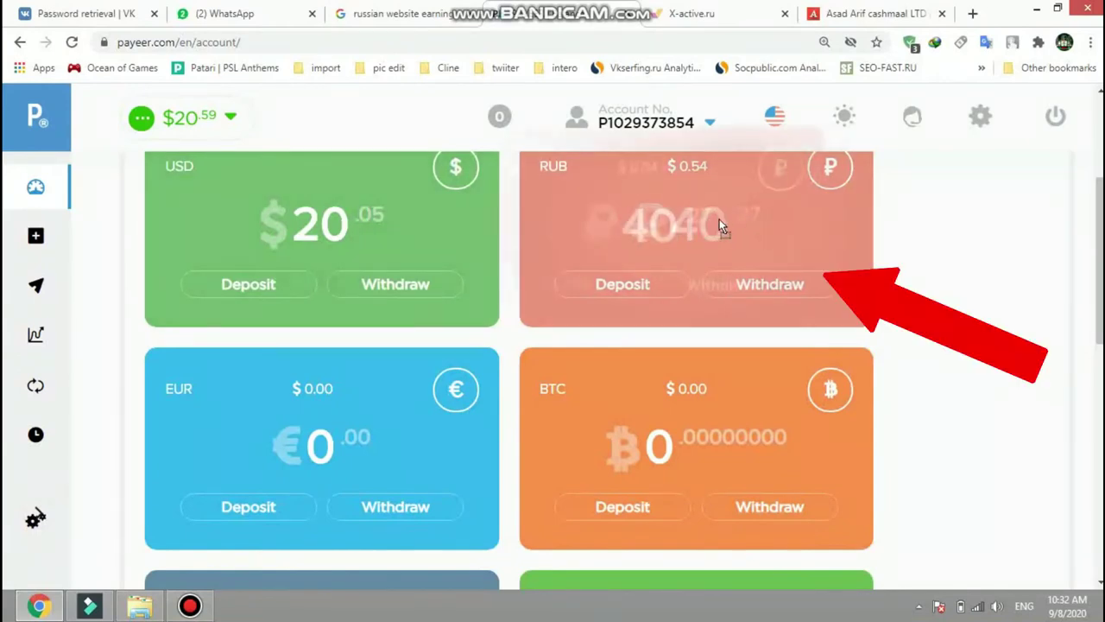
scroll(693, 242, "up", 1)
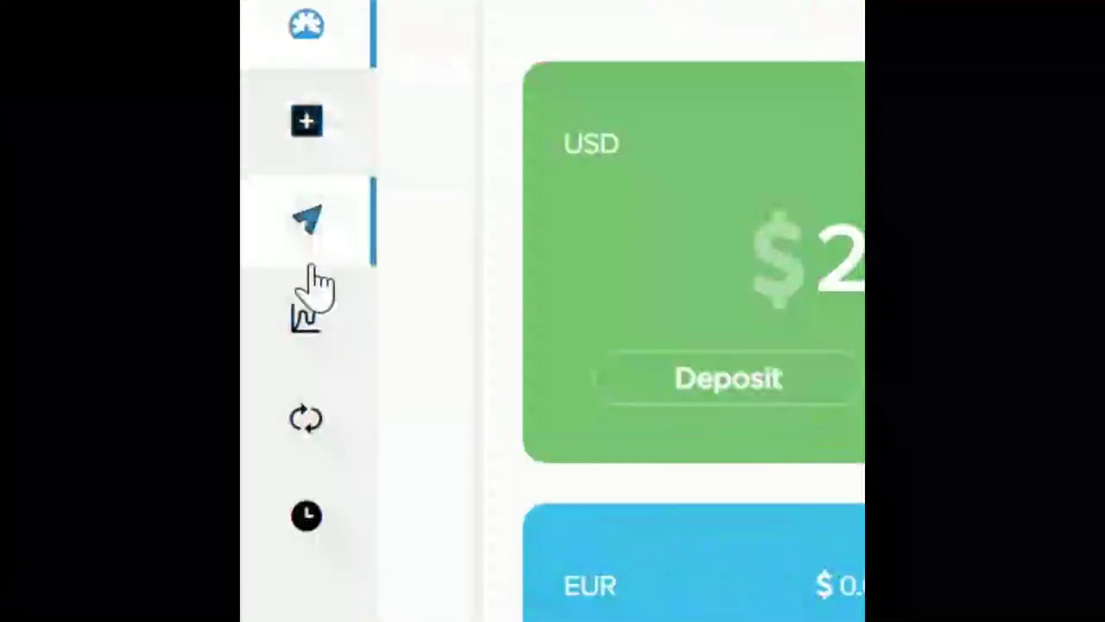
left_click(327, 418)
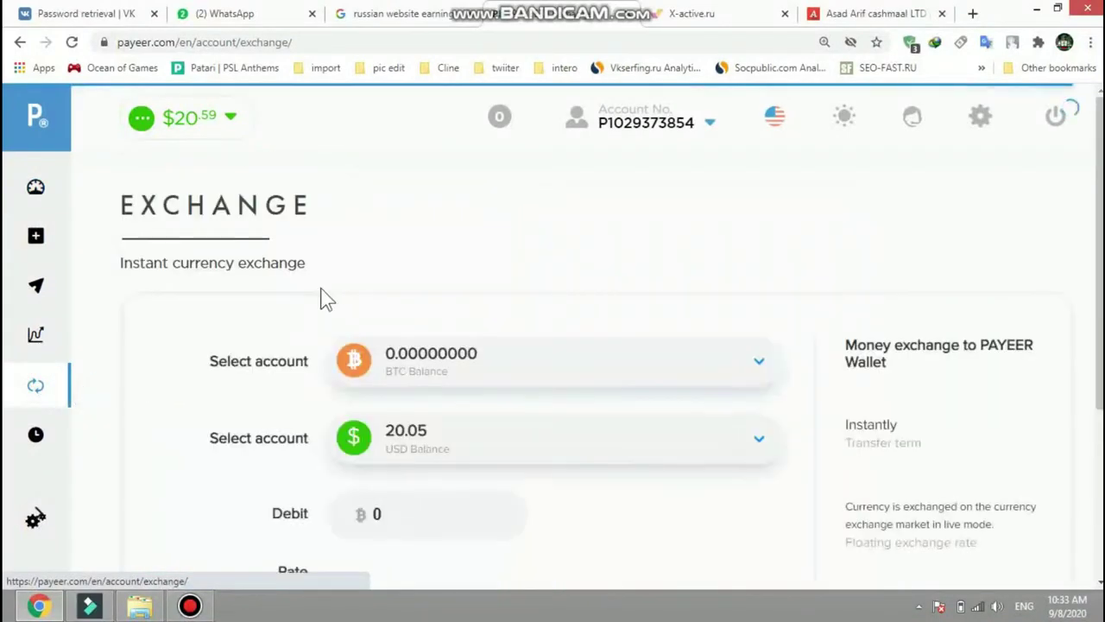
scroll(353, 241, "down", 2)
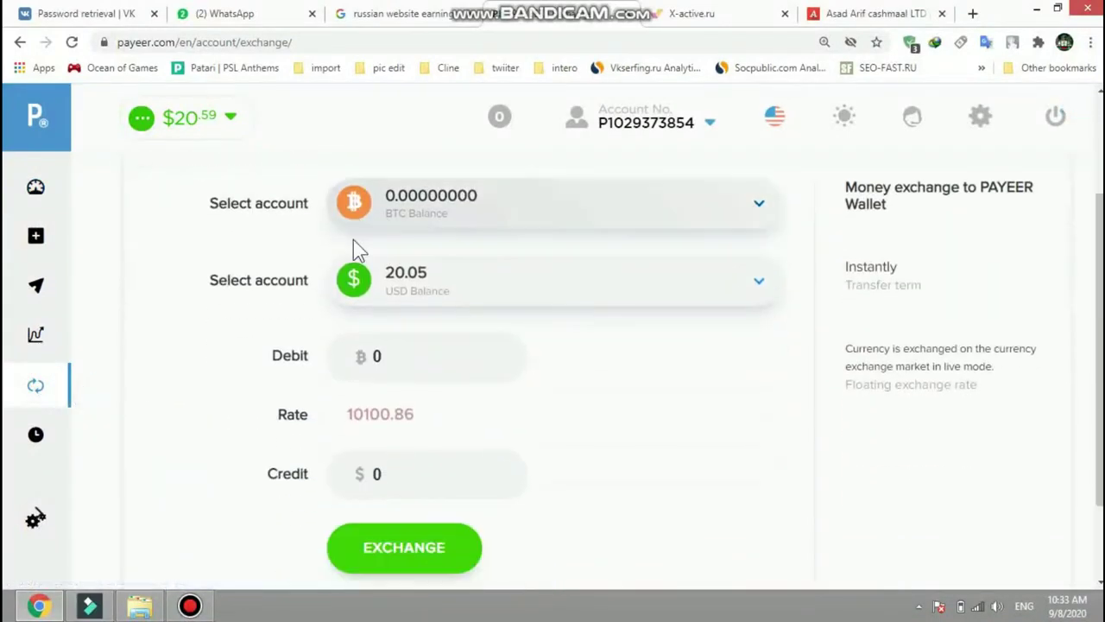
left_click(467, 201)
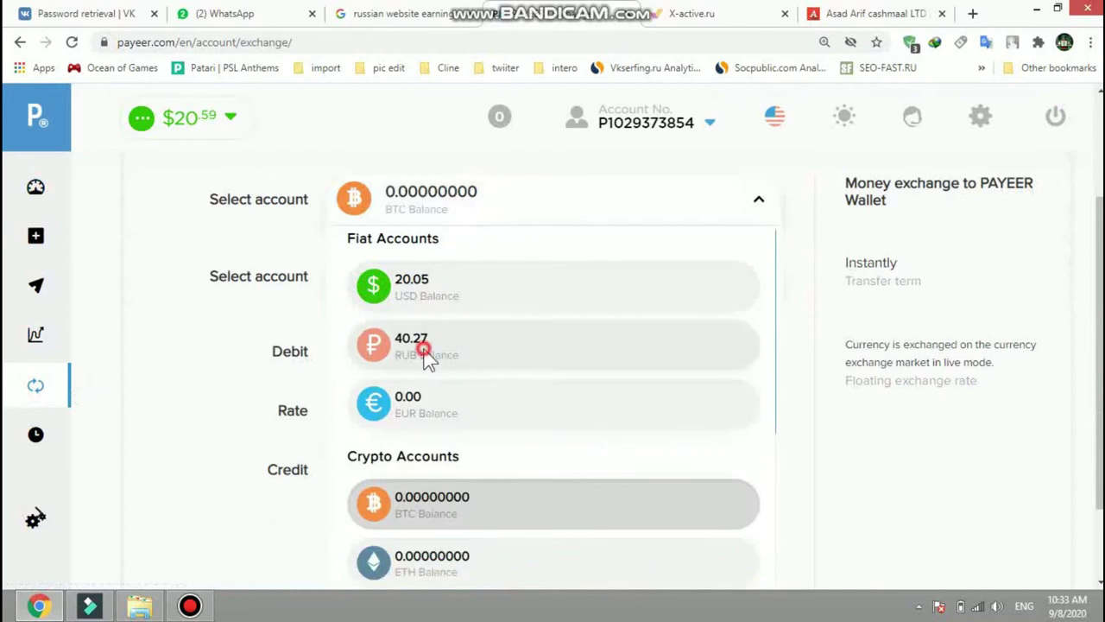
left_click(423, 350)
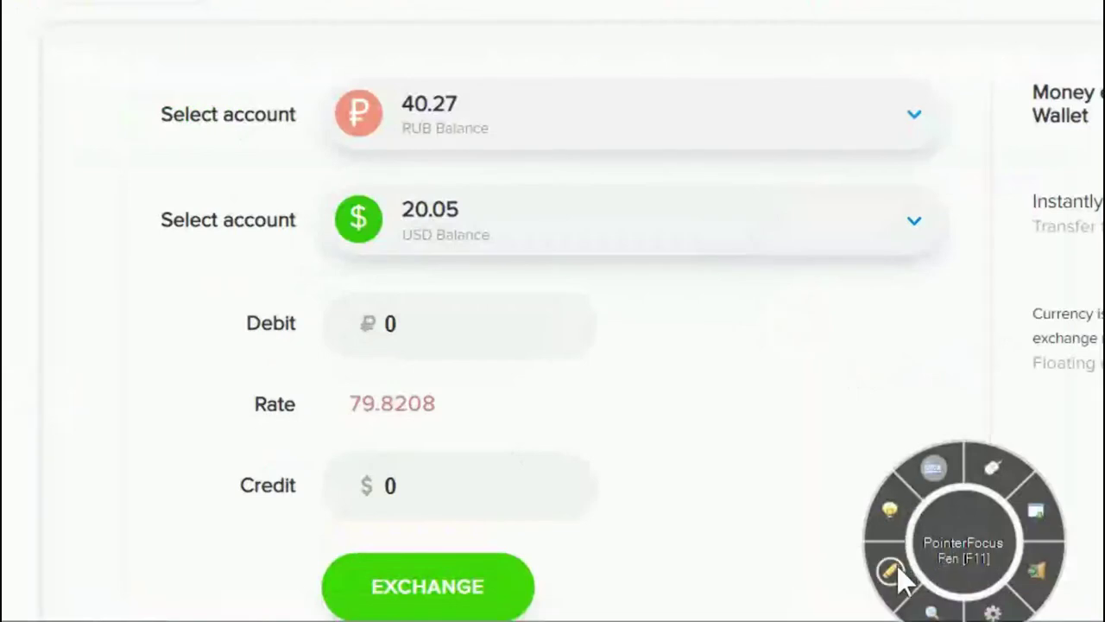
- Circle the RUB to USD exchange rate with the PointerFocus pen and clear the mark
left_click(738, 533)
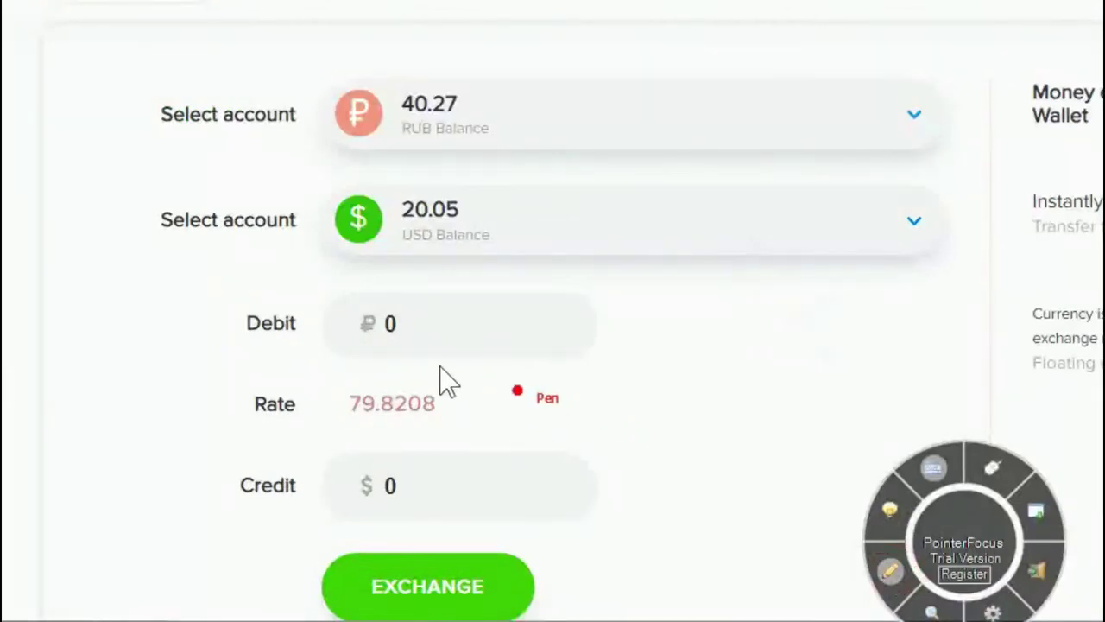
mouse_move(347, 371)
left_mouse_down()
mouse_move(320, 420)
mouse_move(444, 440)
mouse_move(504, 407)
mouse_move(403, 372)
mouse_move(354, 369)
left_mouse_up()
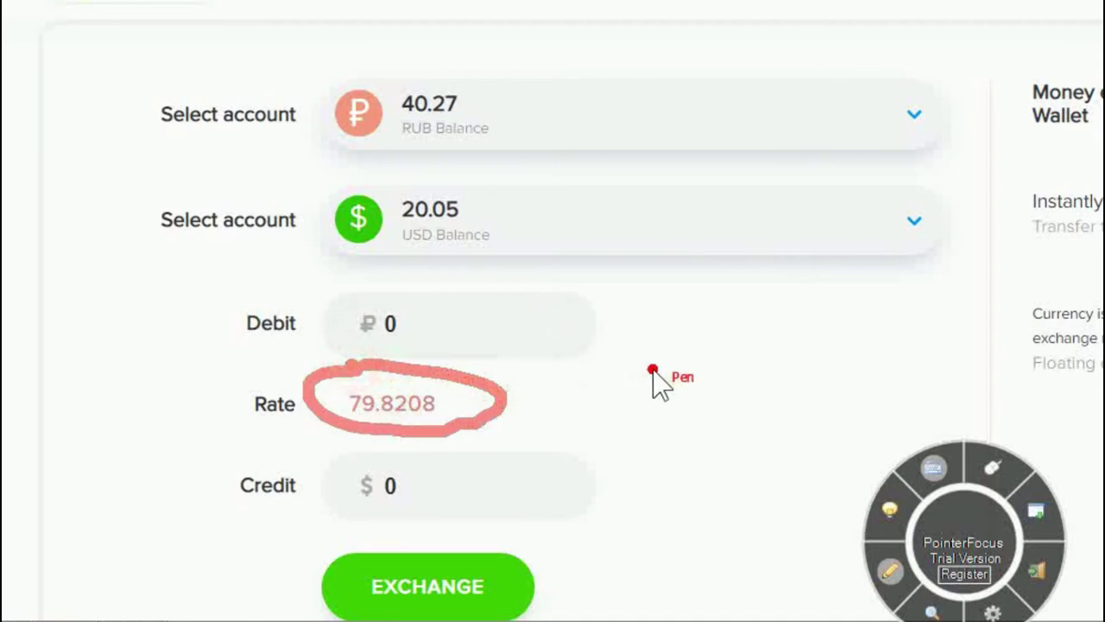
left_click(891, 570)
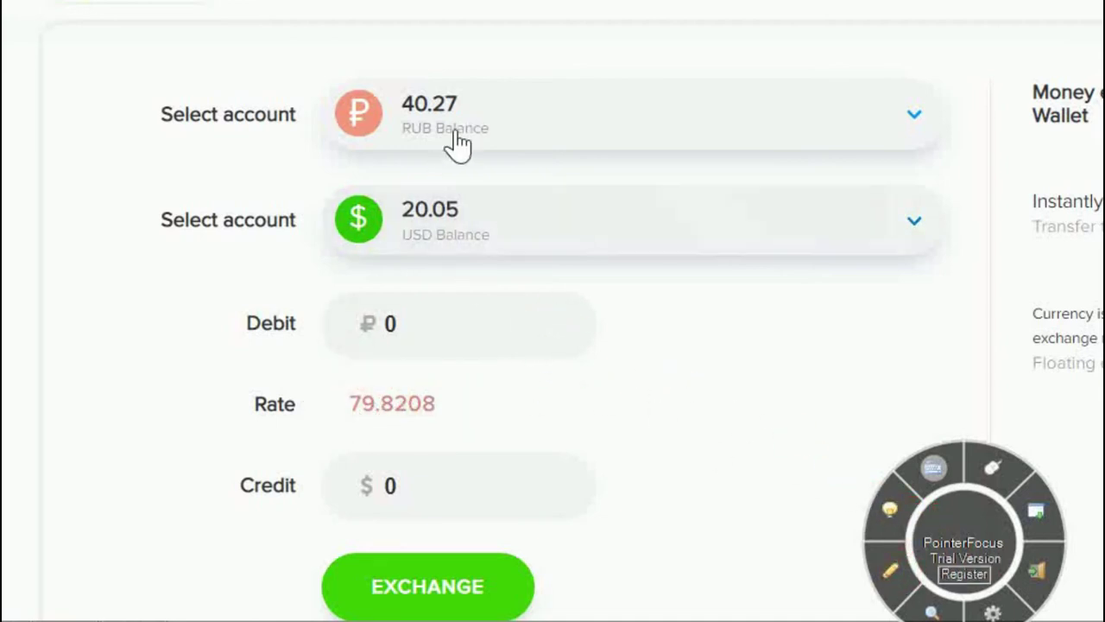
- Set the exchange debit to 40 RUB and check the resulting USD credit
left_click(426, 319)
type("4")
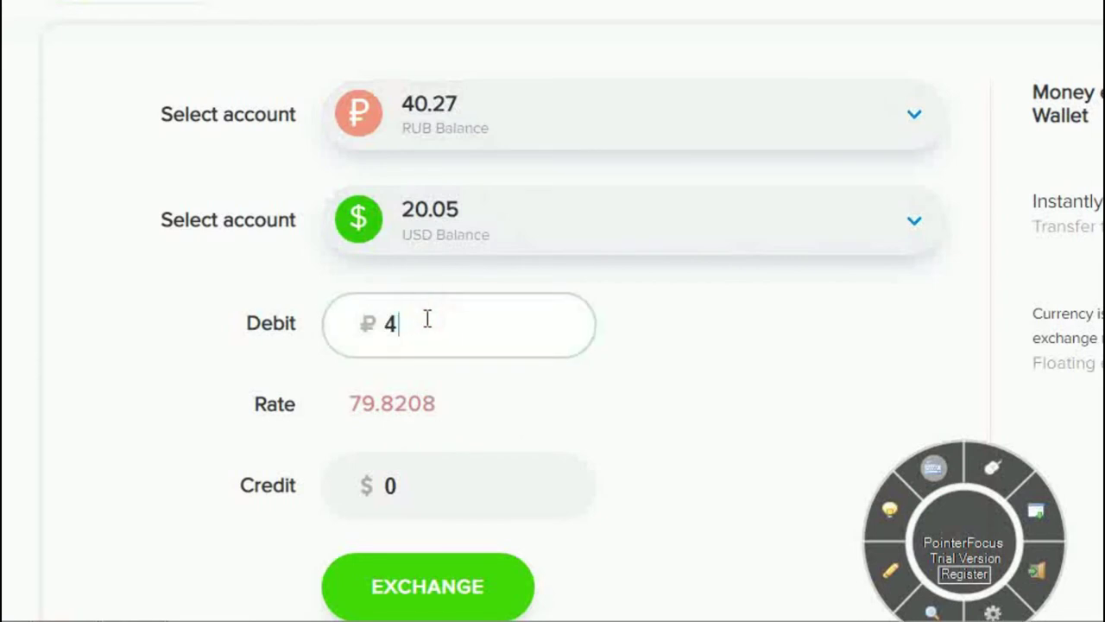
type("0")
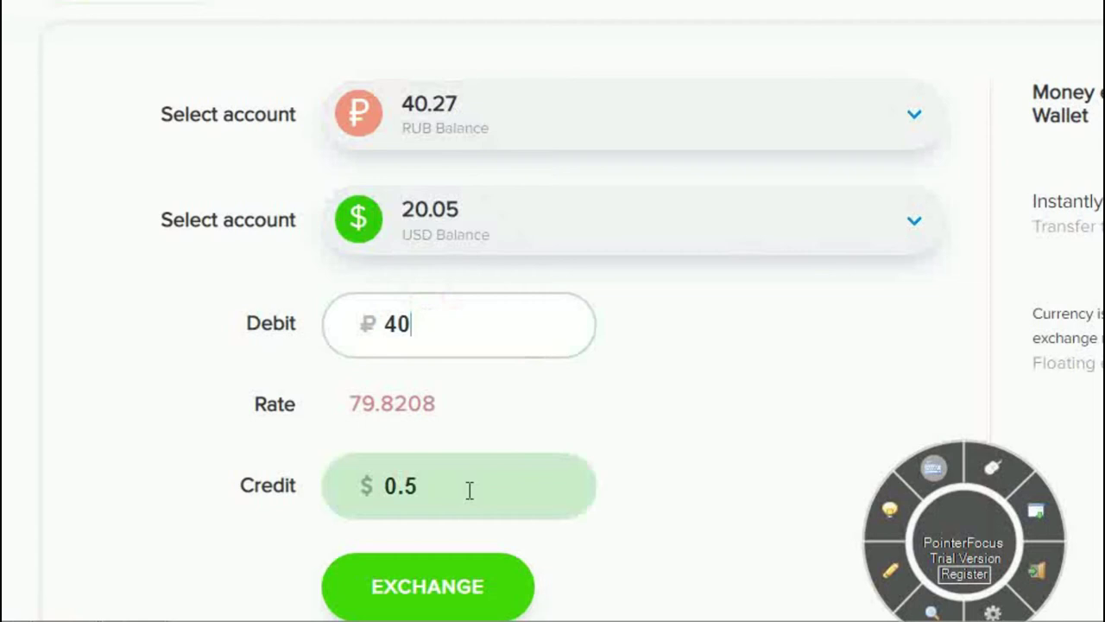
left_click_drag(462, 488, 369, 486)
left_click(699, 452)
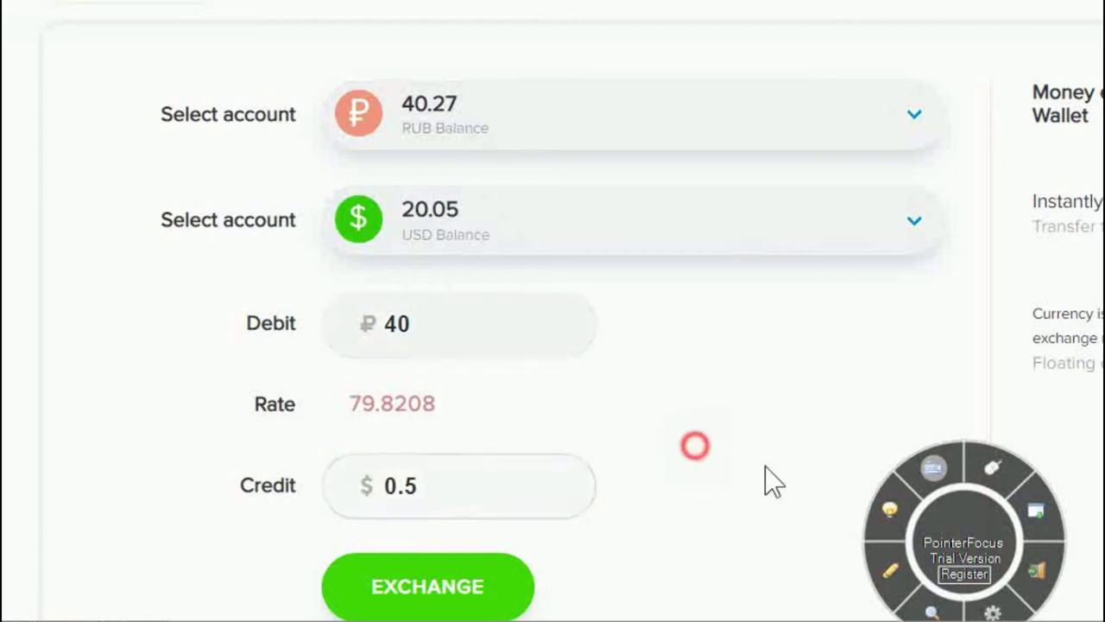
- Set the exchange debit to 80 RUB, circle the USD credit with the PointerFocus pen and clear the mark
left_click(463, 320)
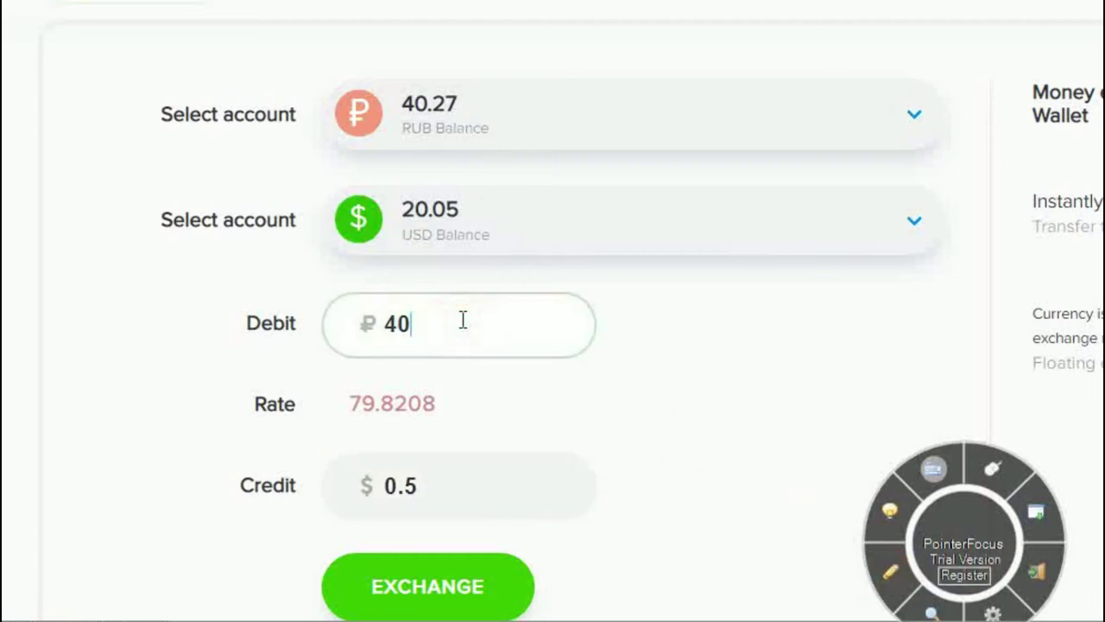
type("80")
left_click(891, 572)
mouse_move(294, 519)
left_mouse_down()
mouse_move(457, 440)
mouse_move(662, 525)
mouse_move(518, 533)
mouse_move(609, 475)
left_mouse_up()
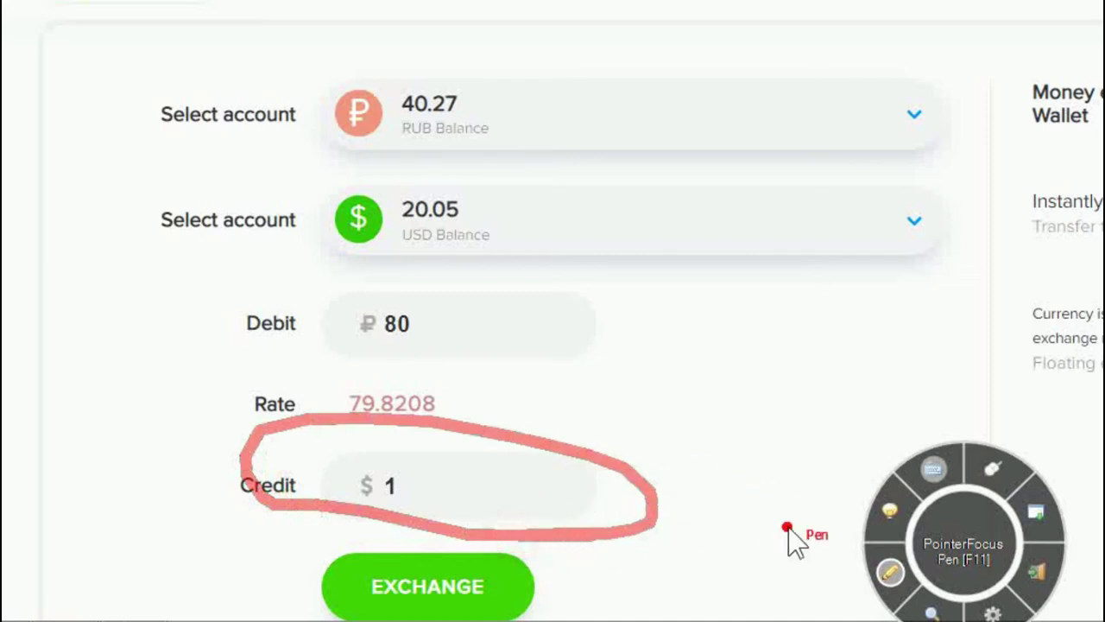
left_click(890, 572)
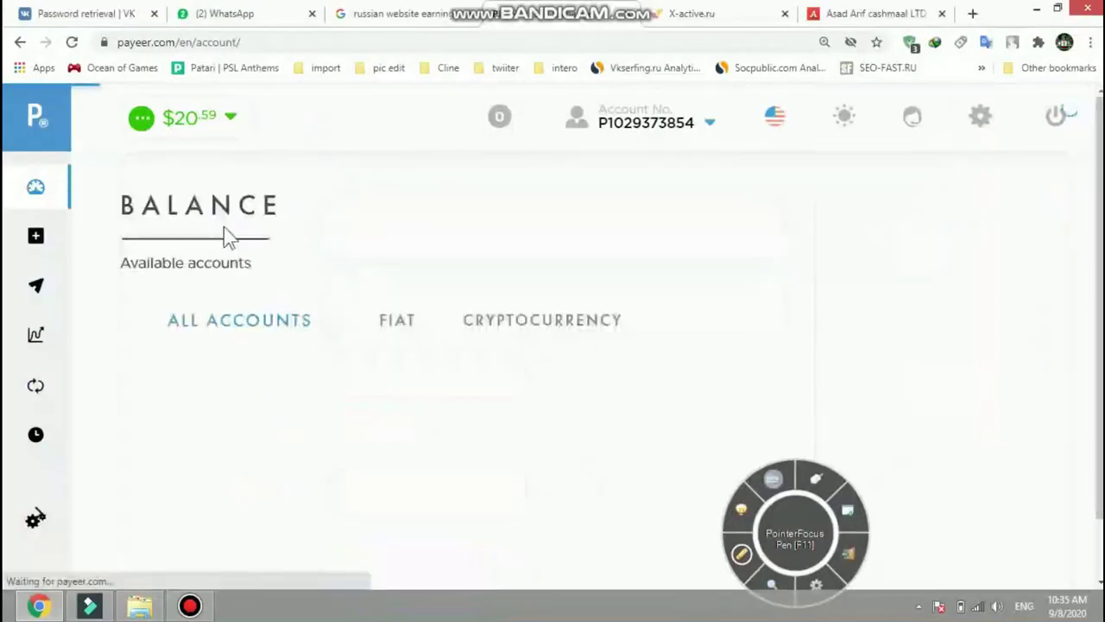
- Switch to the Cash-Maal account and open a fund deposit with Payeer as the deposit method
scroll(479, 346, "down", 2)
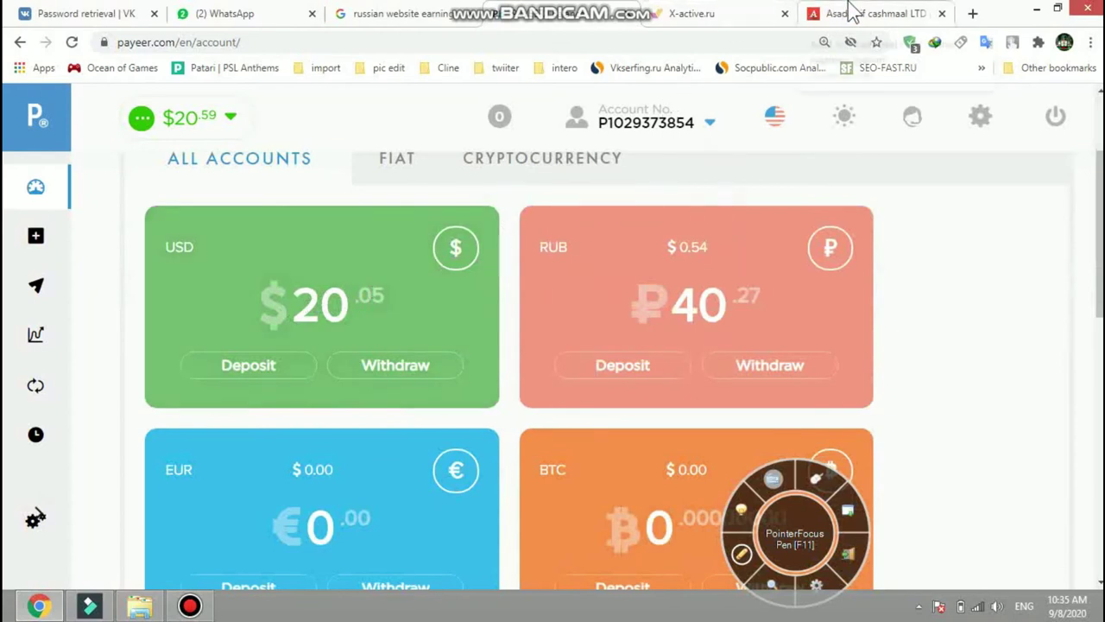
left_click(852, 13)
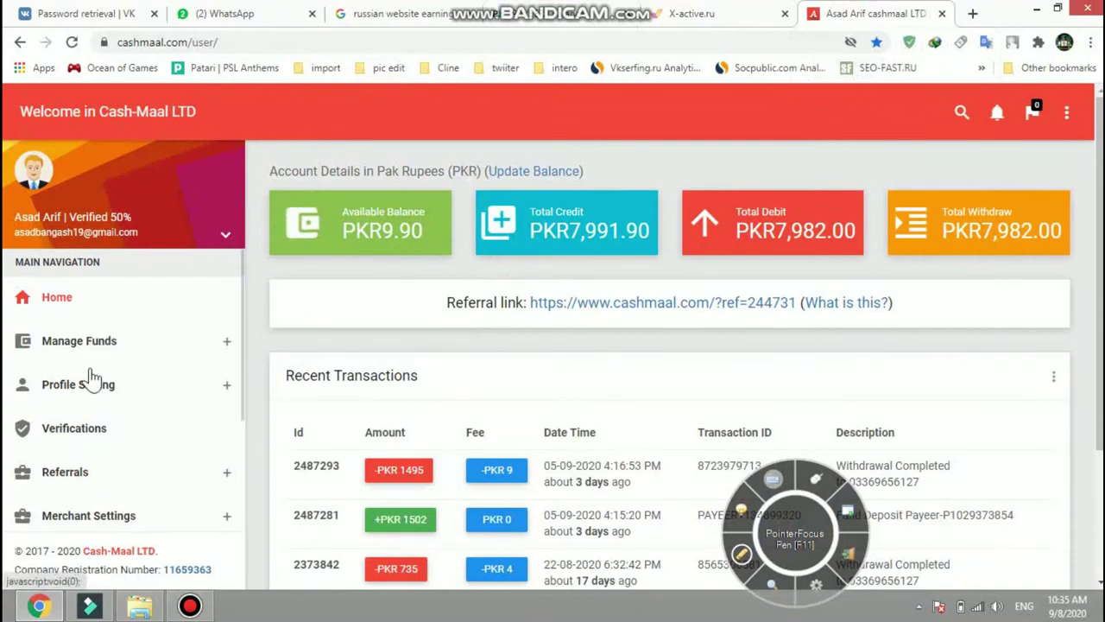
left_click(90, 356)
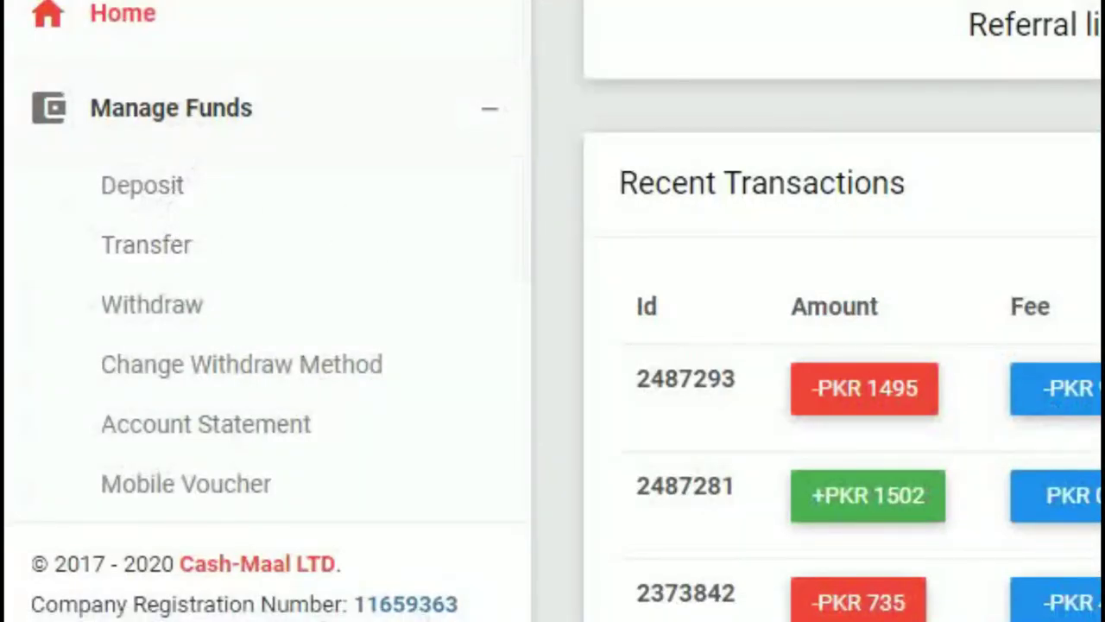
left_click(142, 185)
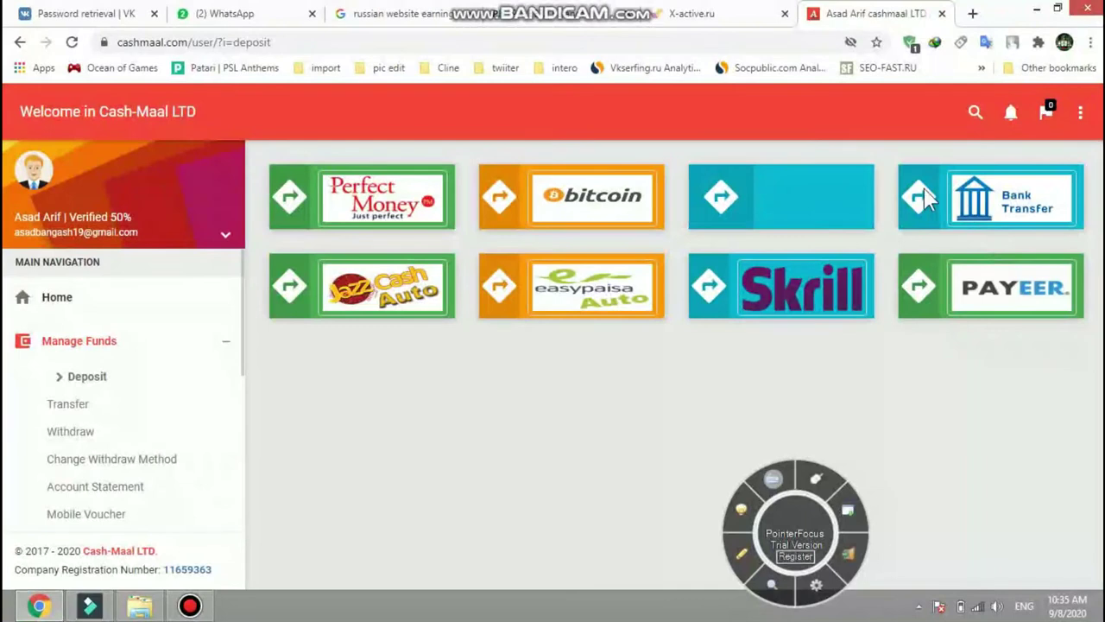
left_click(1006, 286)
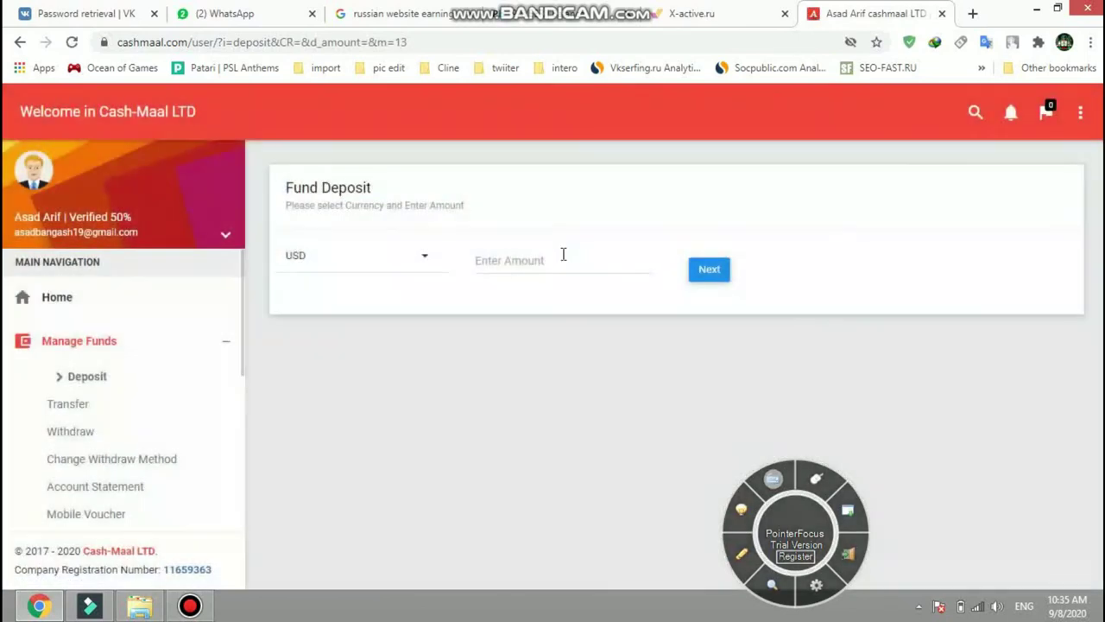
- Set the USD deposit amount to 0.50 and proceed to the Payeer invoice
left_click(548, 257)
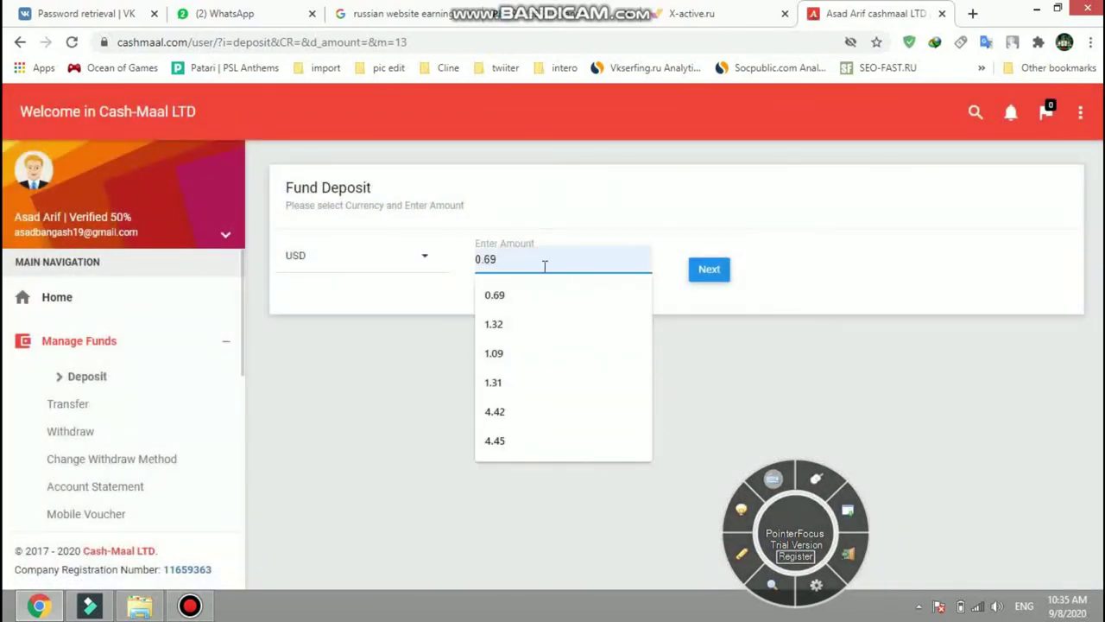
type("1")
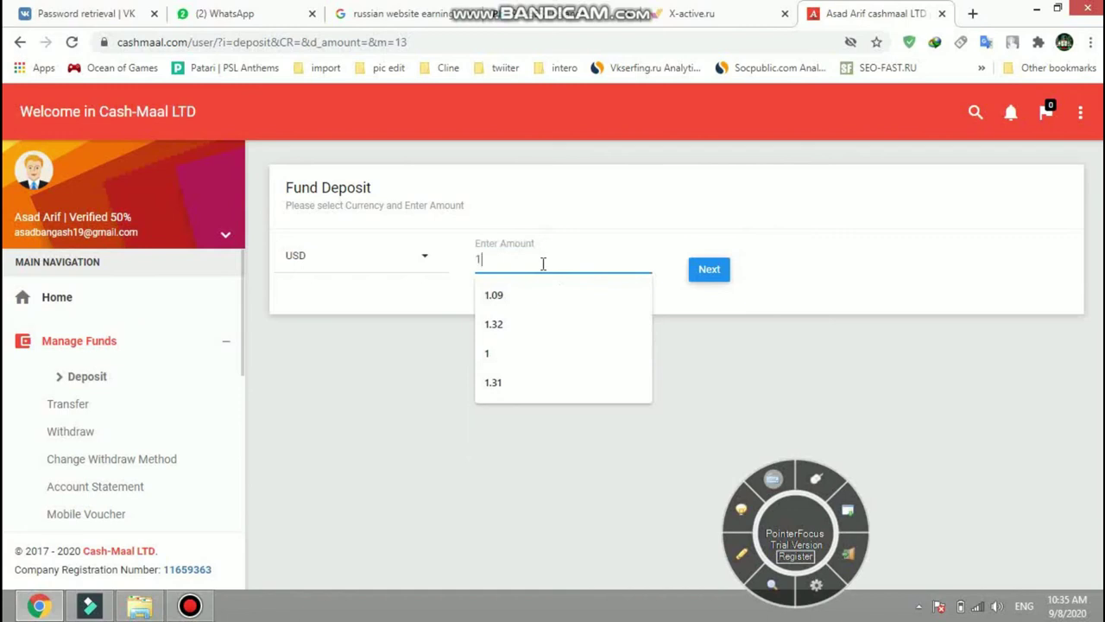
key("BackSpace")
type("0.50")
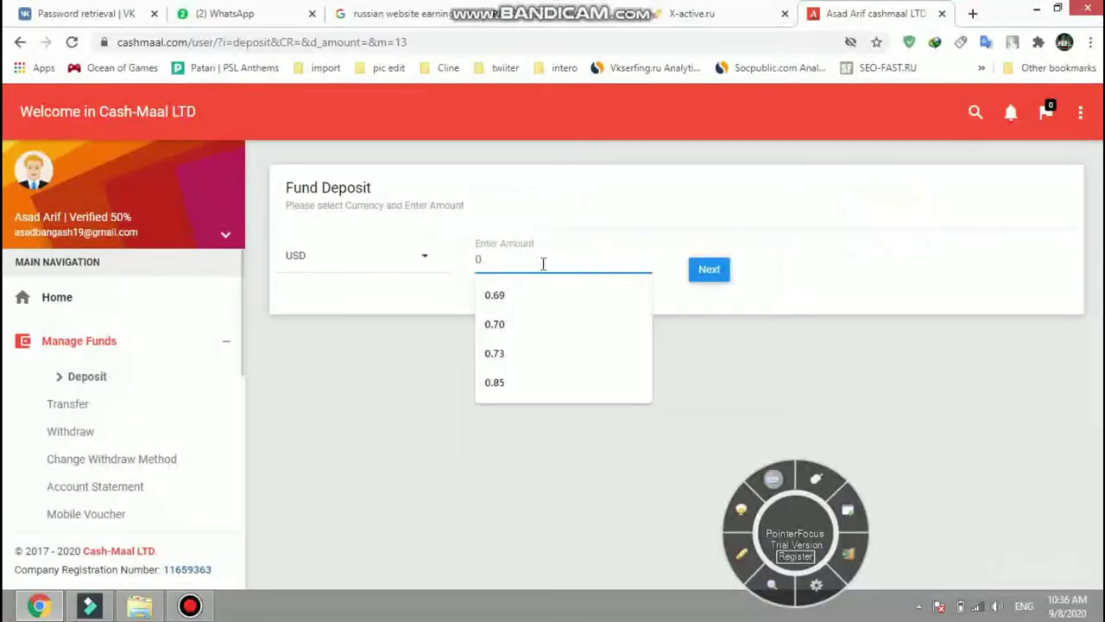
left_click(708, 273)
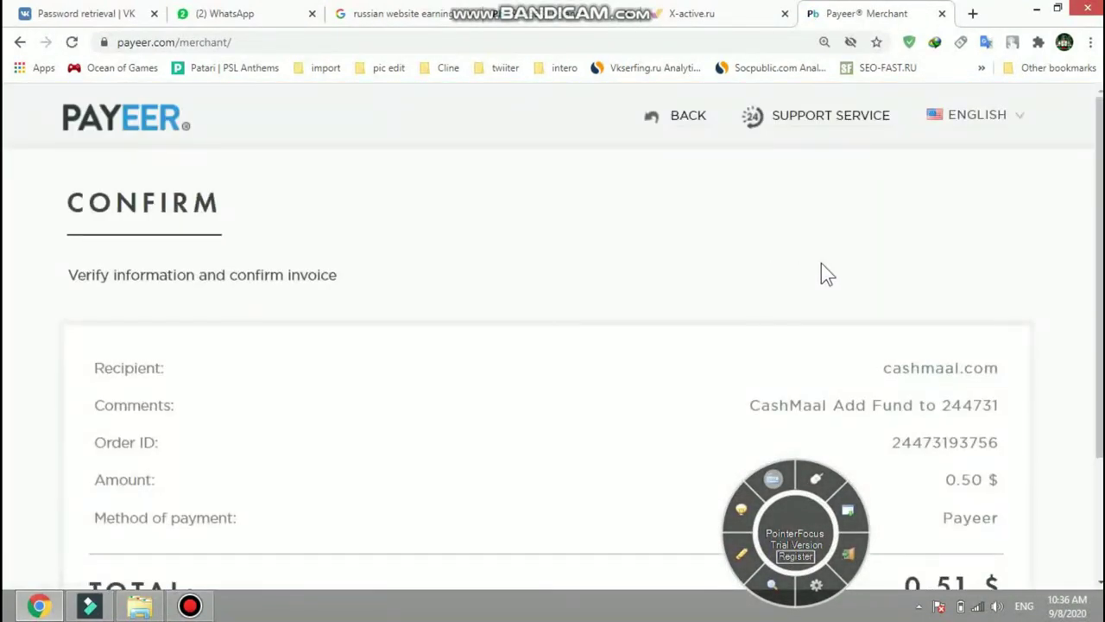
- Accept the Payeer invoice for the Cash-Maal deposit and review the paying account and total debt
scroll(827, 276, "down", 2)
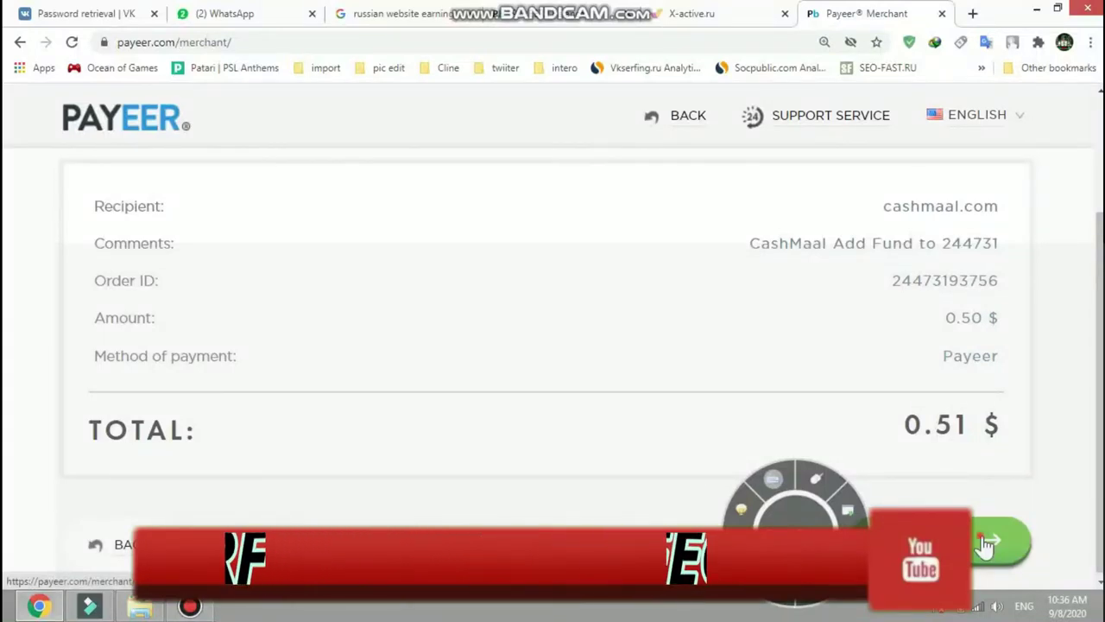
left_click(987, 544)
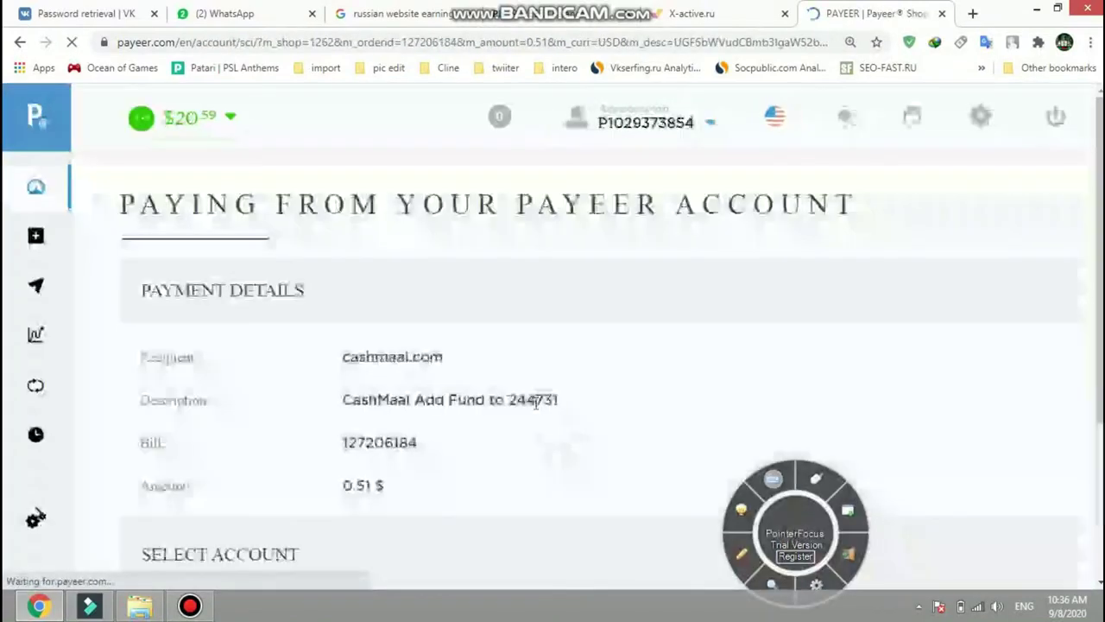
scroll(626, 356, "down", 3)
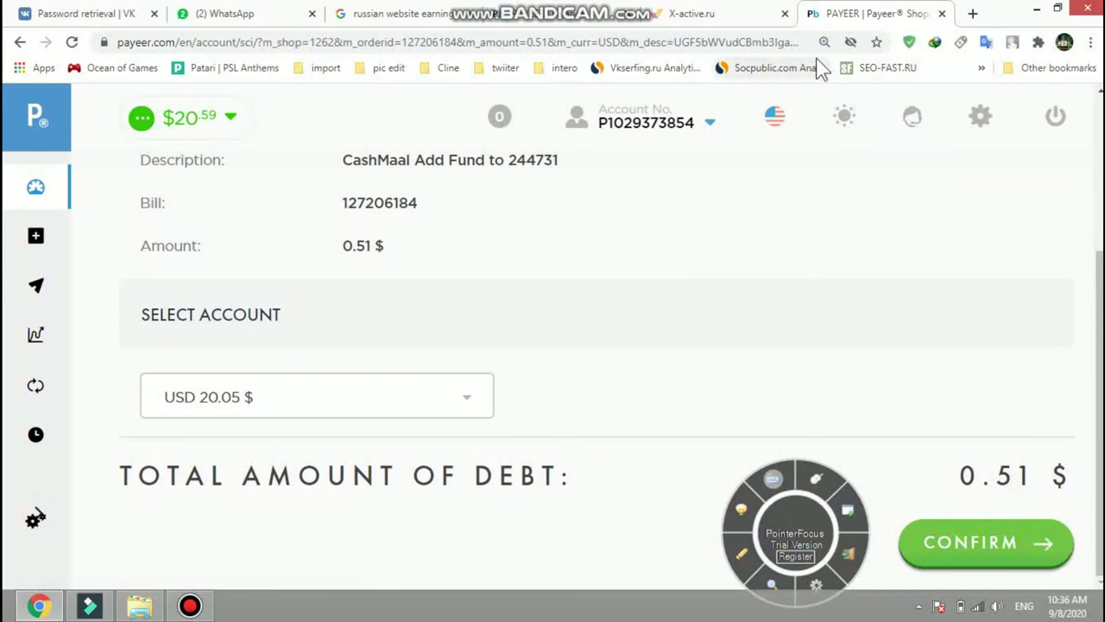
- Leave the Payeer payment unconfirmed, return to the Cash-Maal home page and review the available balance and recent transactions
left_click(730, 41)
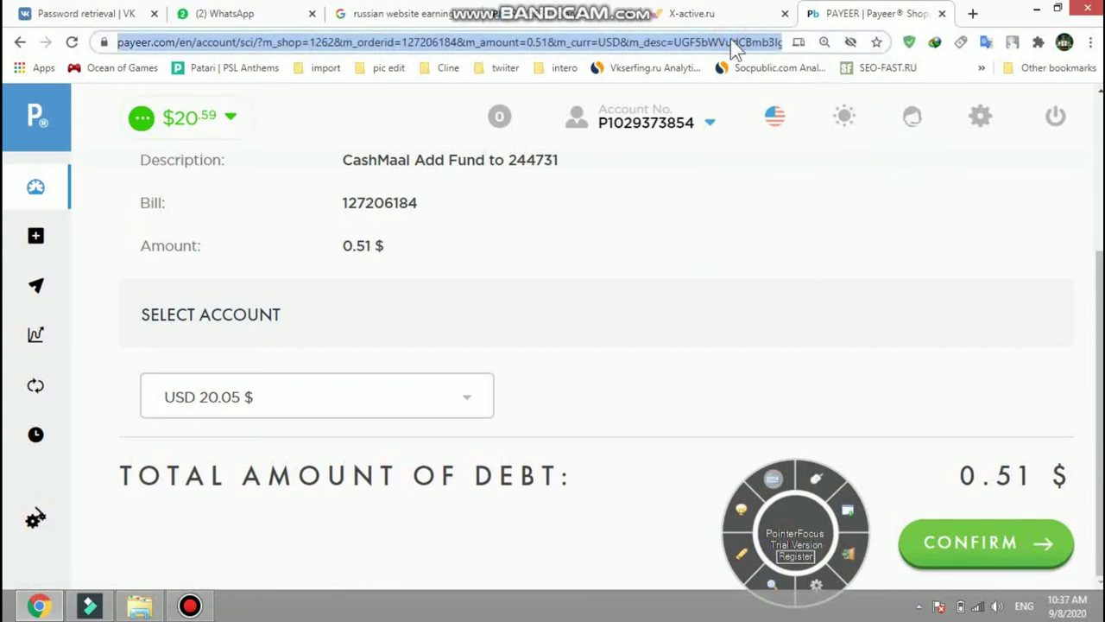
left_click(806, 15)
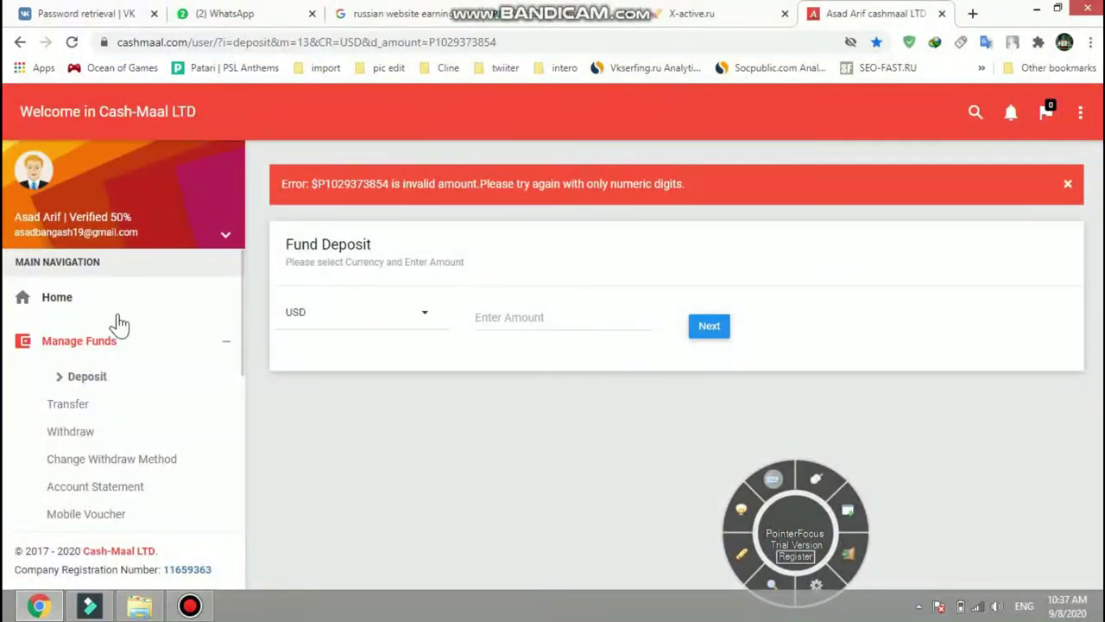
left_click(69, 305)
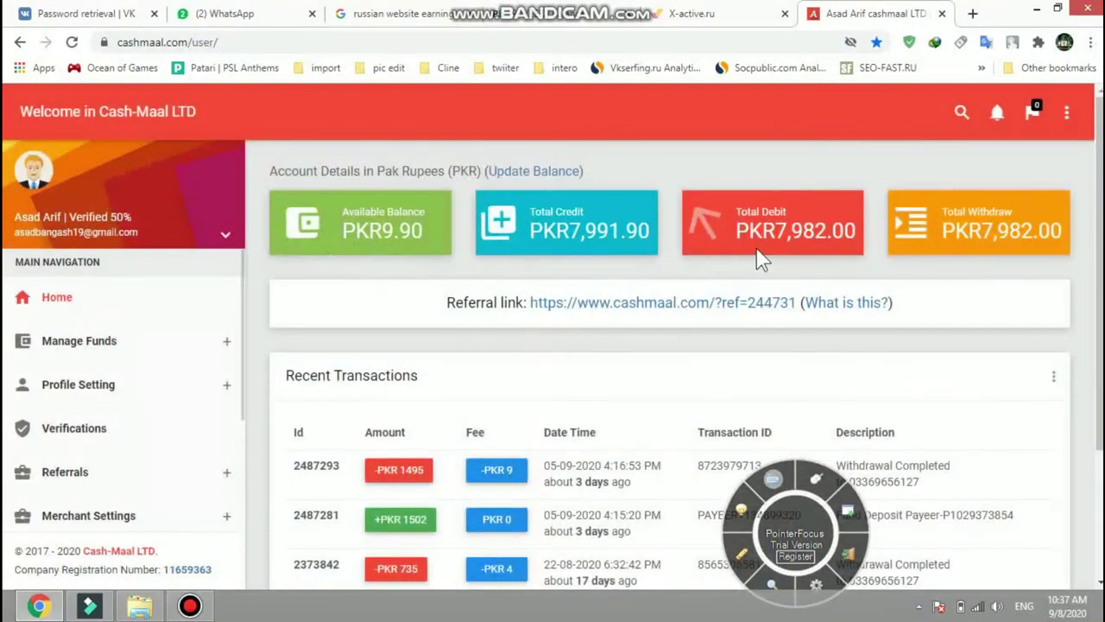
scroll(415, 354, "down", 1)
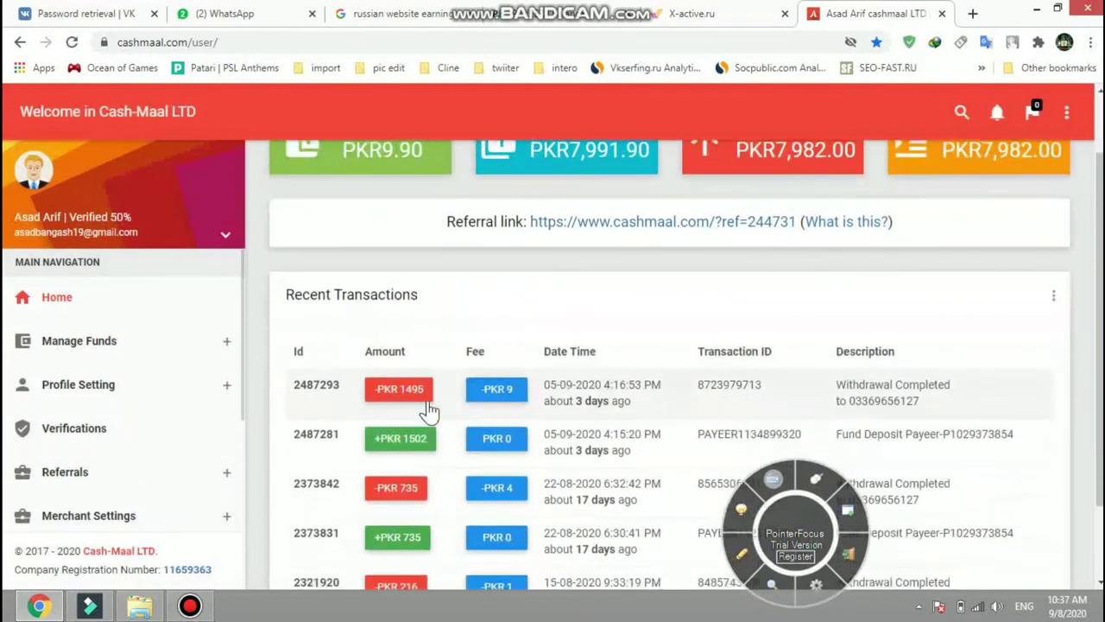
scroll(404, 267, "down", 1)
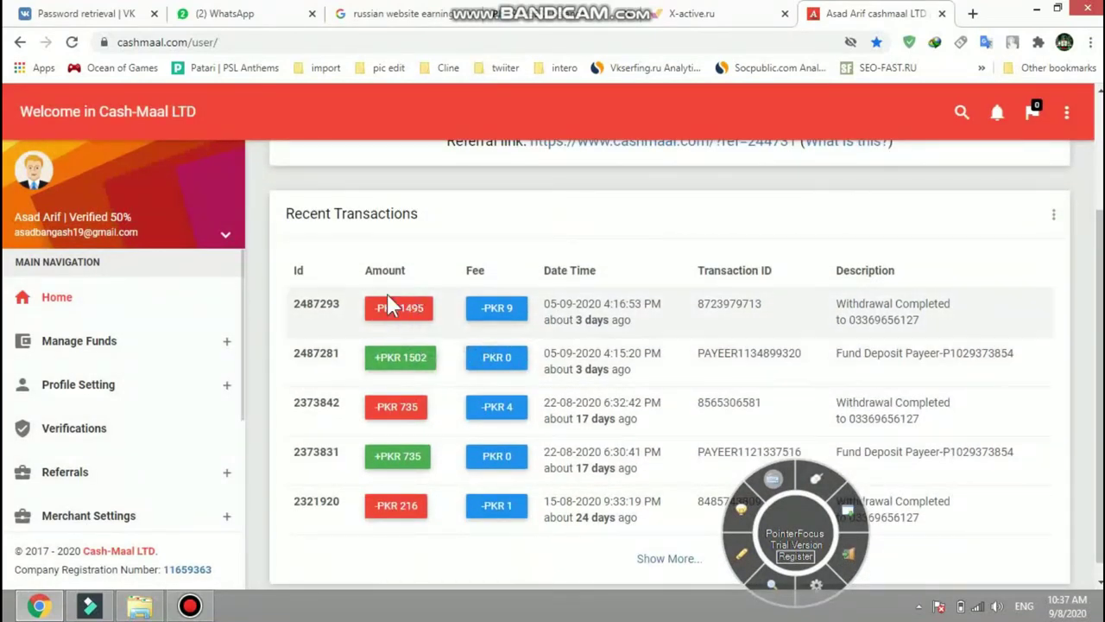
scroll(467, 285, "up", 2)
scroll(466, 294, "down", 1)
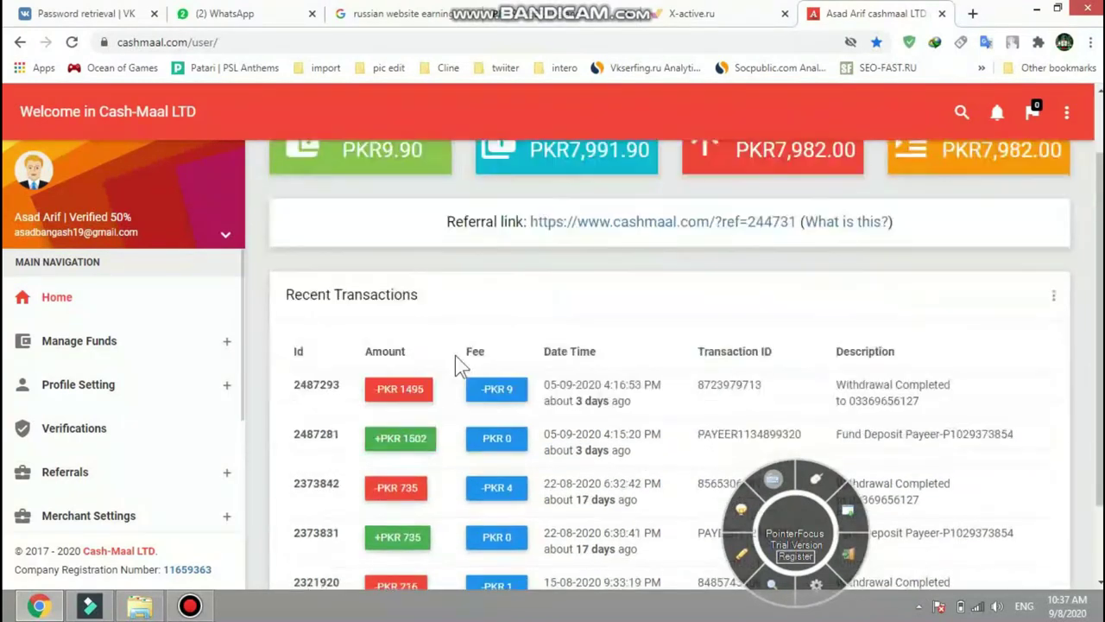
scroll(396, 231, "up", 1)
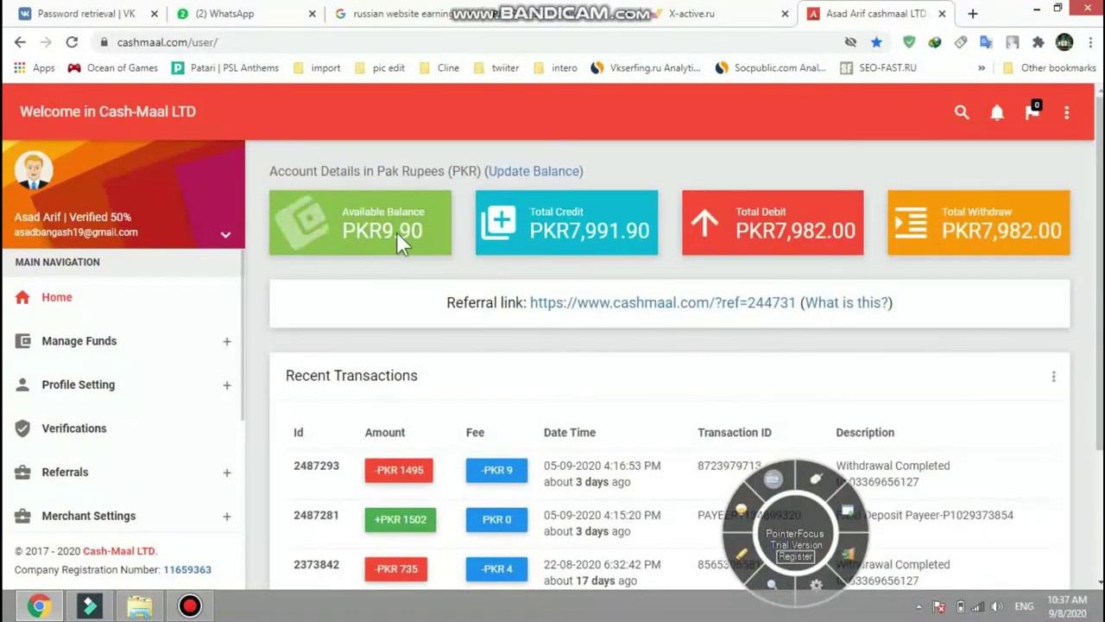
- Open the Cash-Maal fund withdrawal form, circle the EasyPaisa withdrawal account with the PointerFocus pen and clear the mark
left_click(97, 345)
left_click(82, 432)
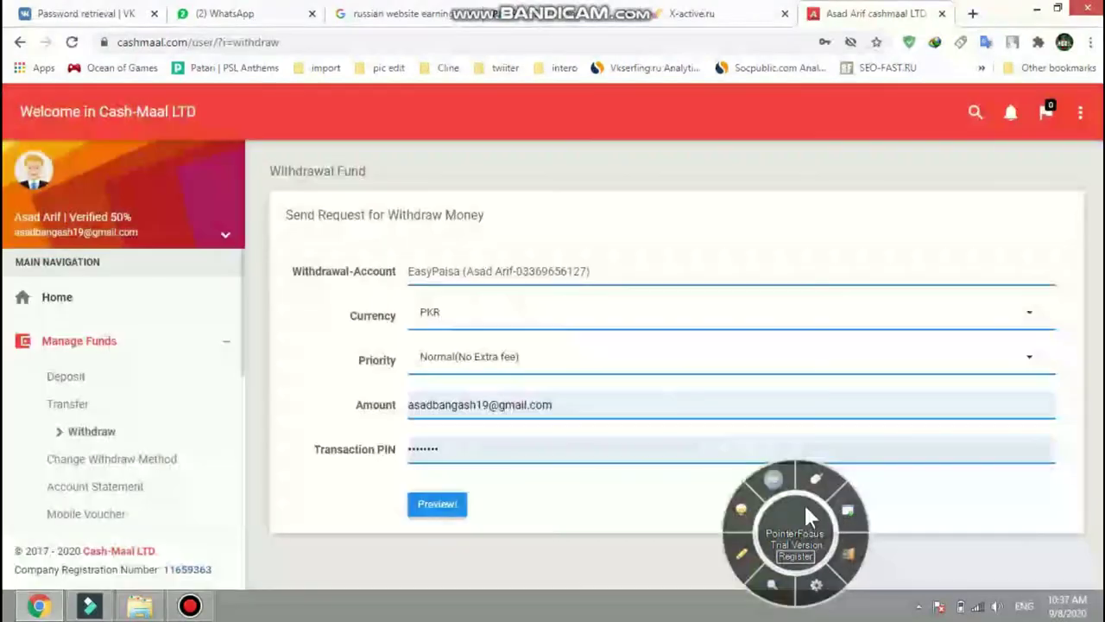
left_click(741, 554)
mouse_move(648, 229)
left_mouse_down()
mouse_move(403, 246)
mouse_move(466, 304)
mouse_move(685, 257)
mouse_move(655, 234)
left_mouse_up()
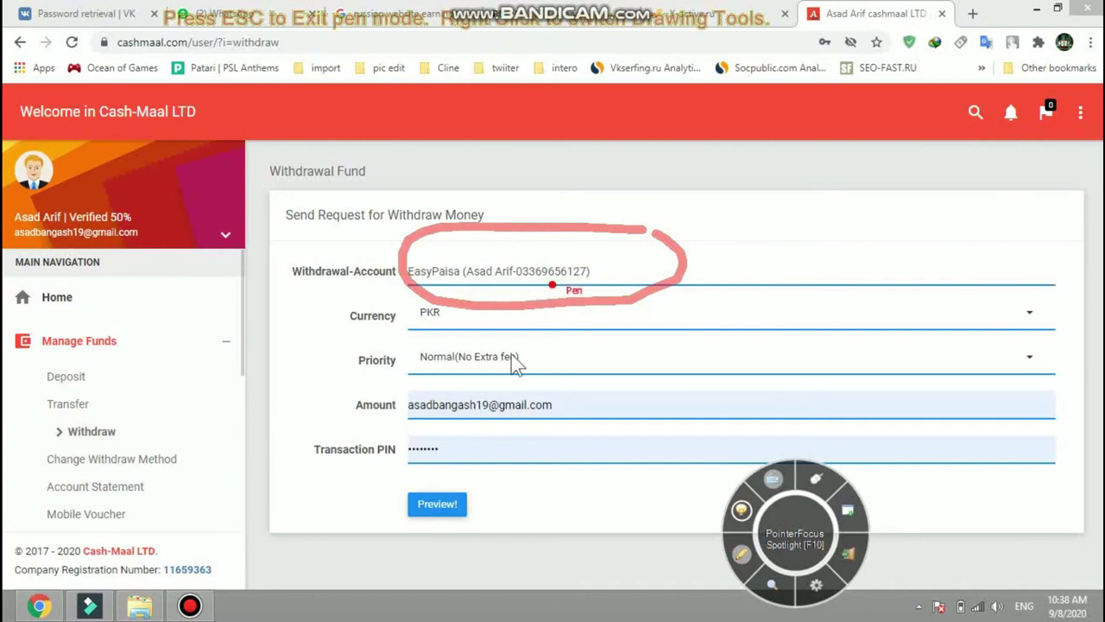
left_click(740, 553)
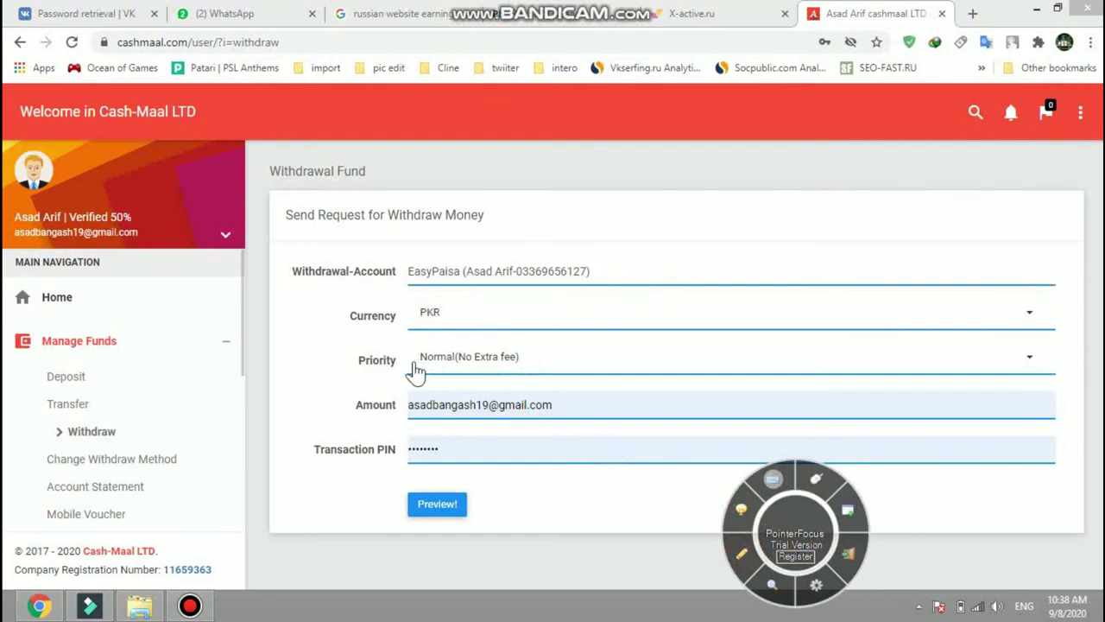
- Set the withdrawal priority to Normal (No Extra fee) and replace the autofilled amount with 100
left_click(778, 371)
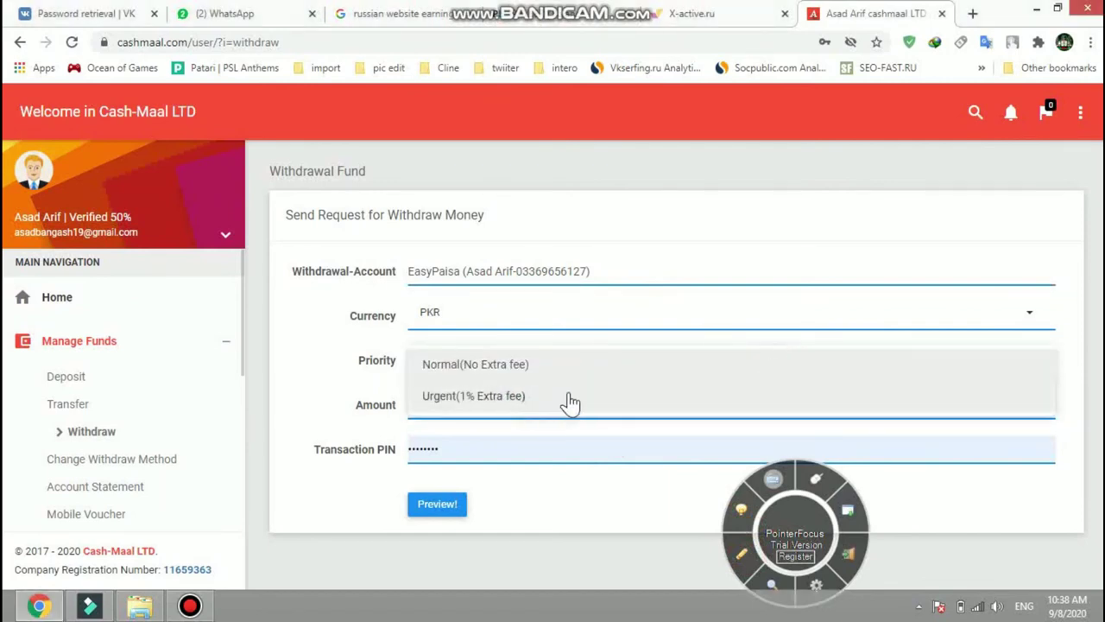
left_click(508, 367)
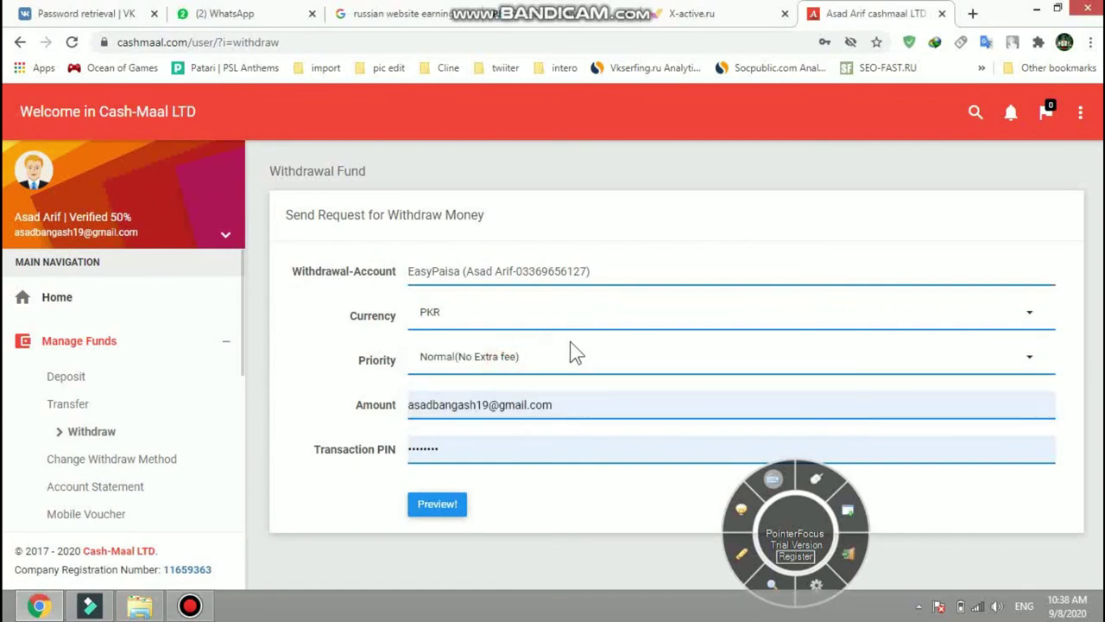
triple_click(546, 403)
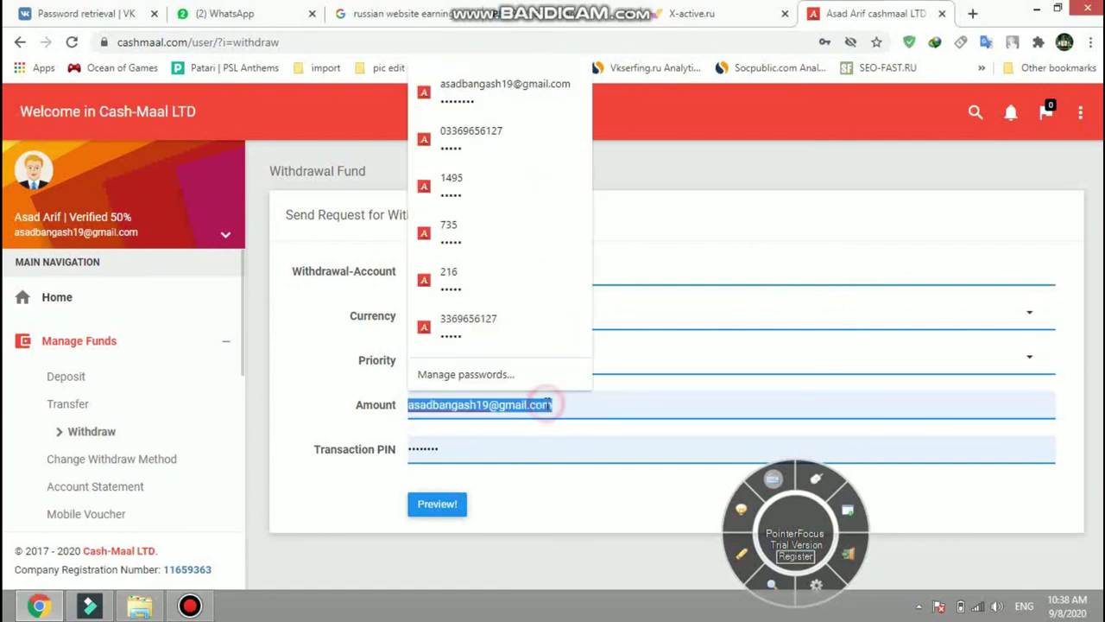
key("BackSpace")
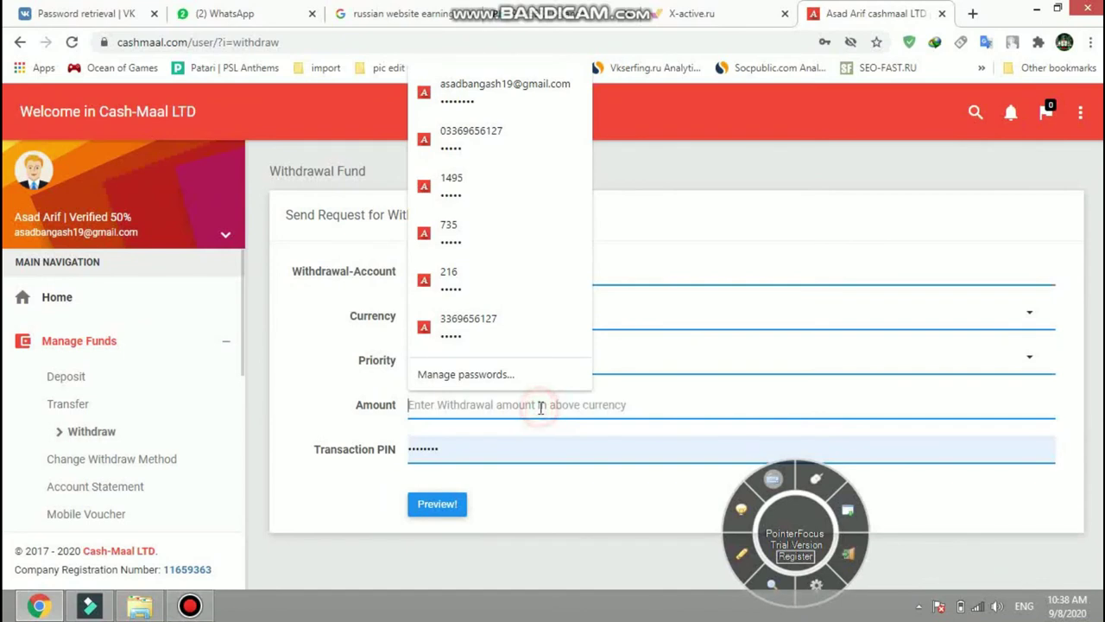
type("100")
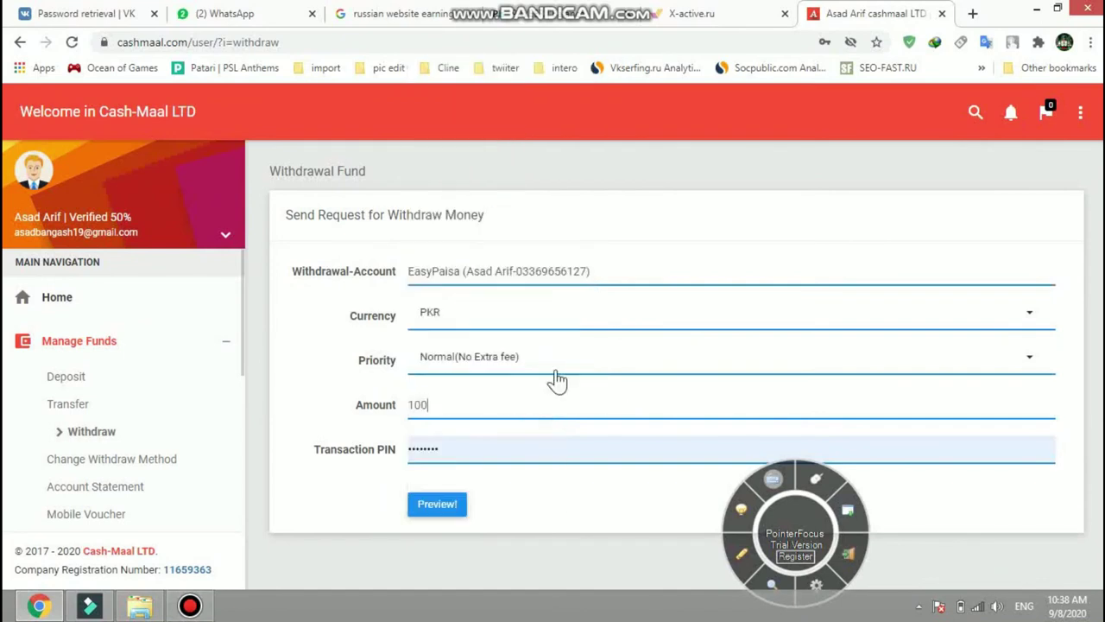
- Preview the withdrawal request with the autofilled transaction PIN and decline saving the password in the browser
left_click(486, 446)
double_click(477, 446)
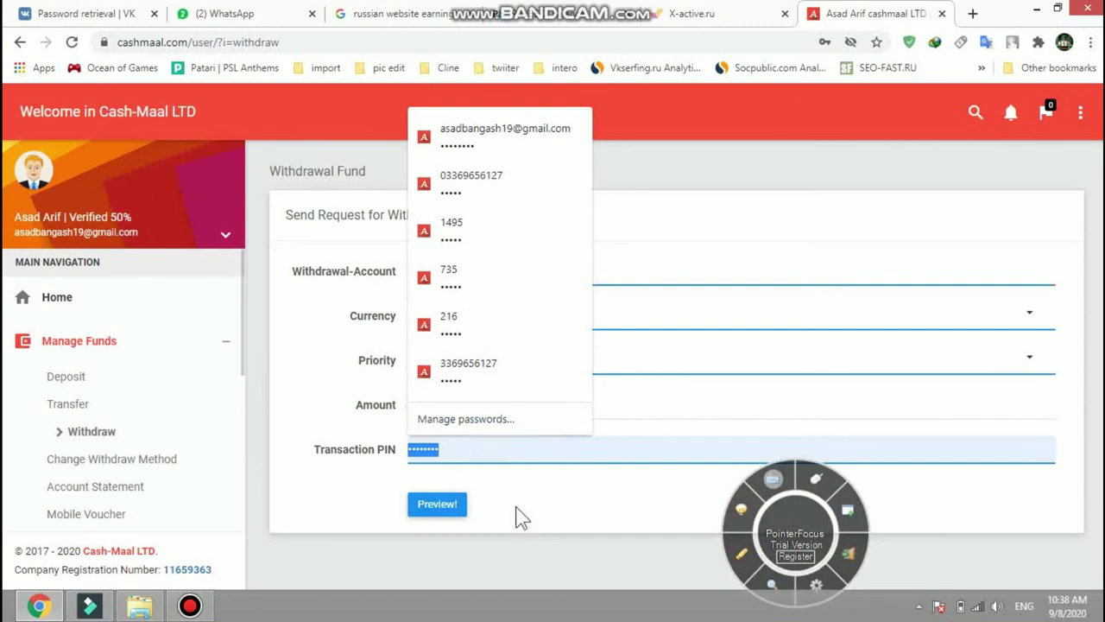
key("F11")
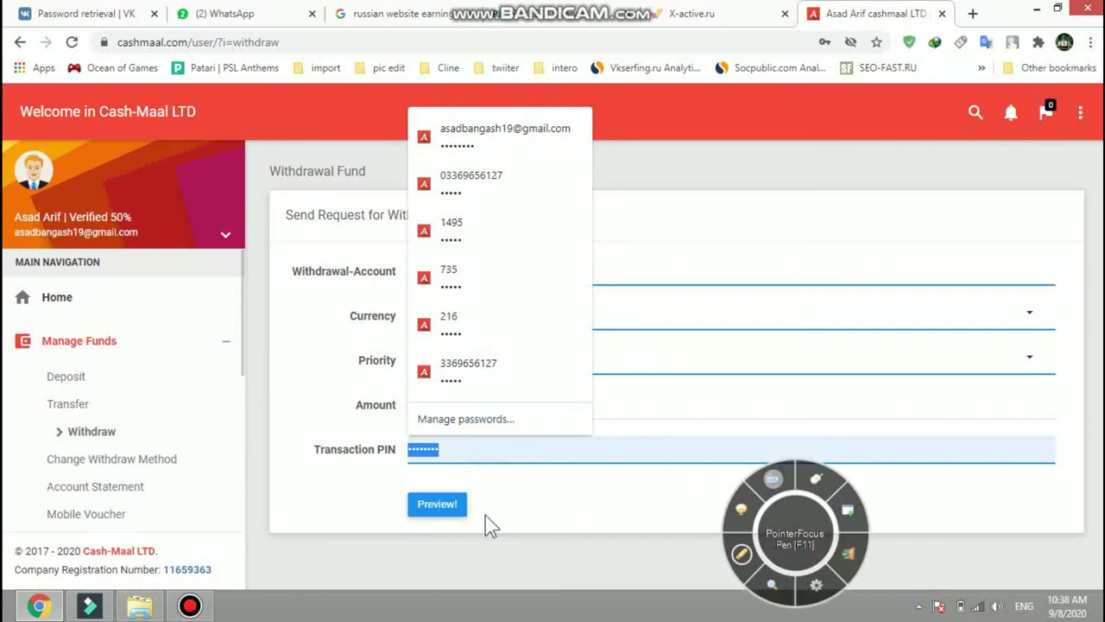
left_click(450, 505)
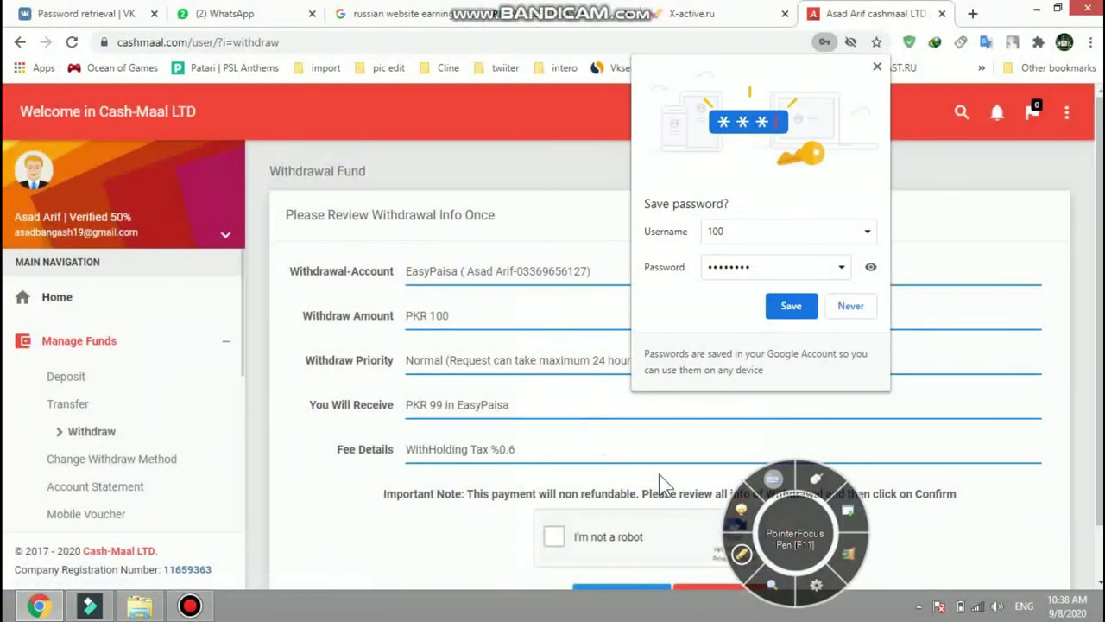
scroll(622, 432, "down", 1)
left_click(845, 303)
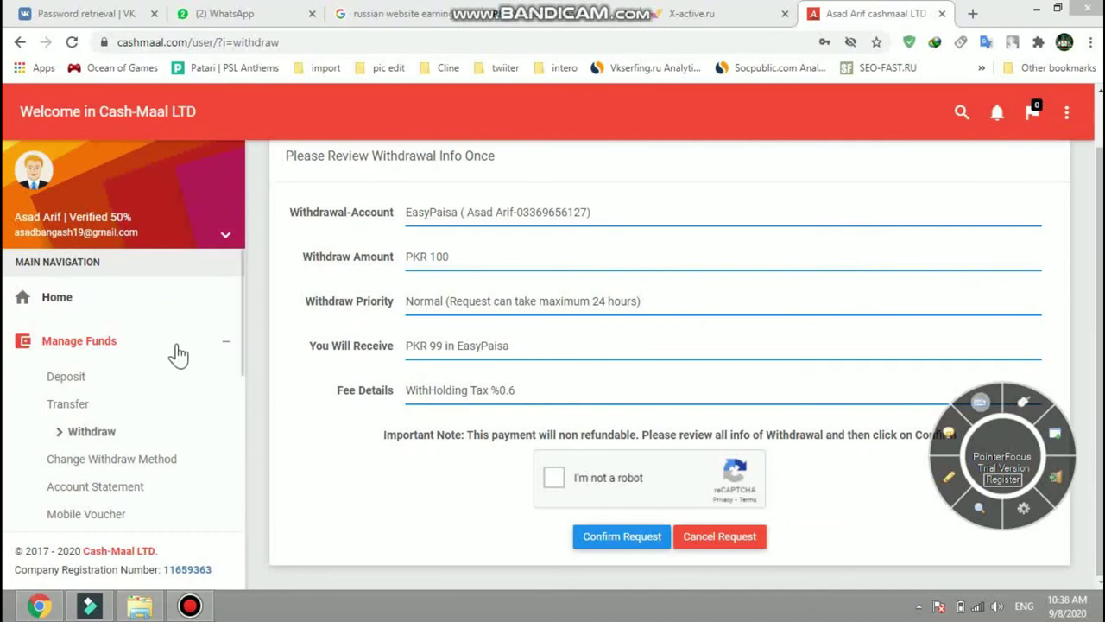
- Return to the Cash-Maal home page, load more recent transactions and look through past deposits and withdrawals
left_click(173, 300)
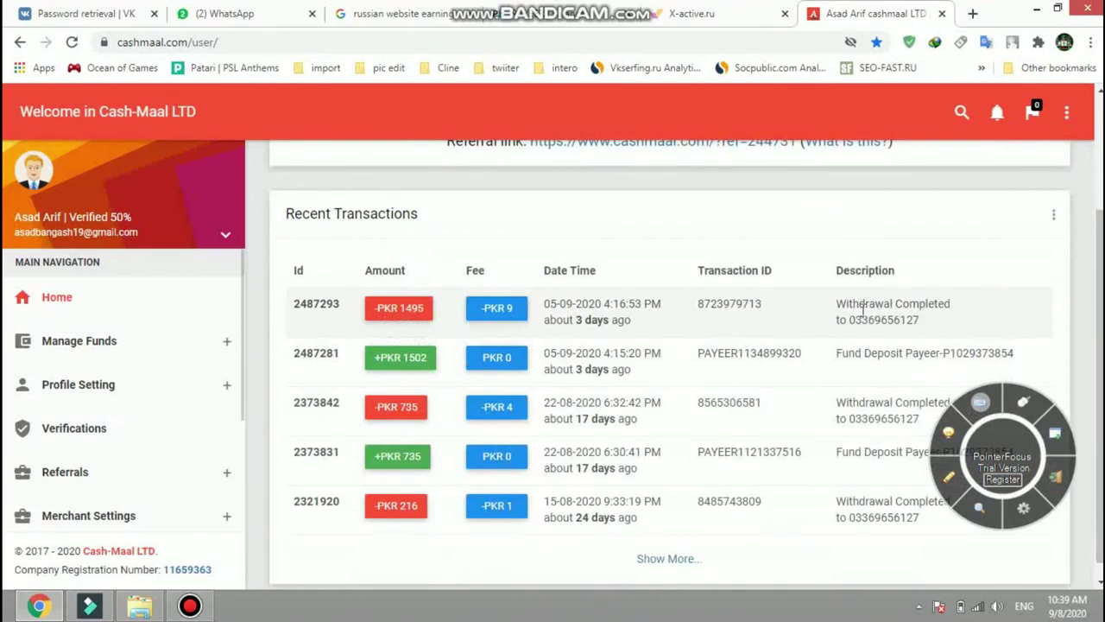
scroll(750, 313, "down", 1)
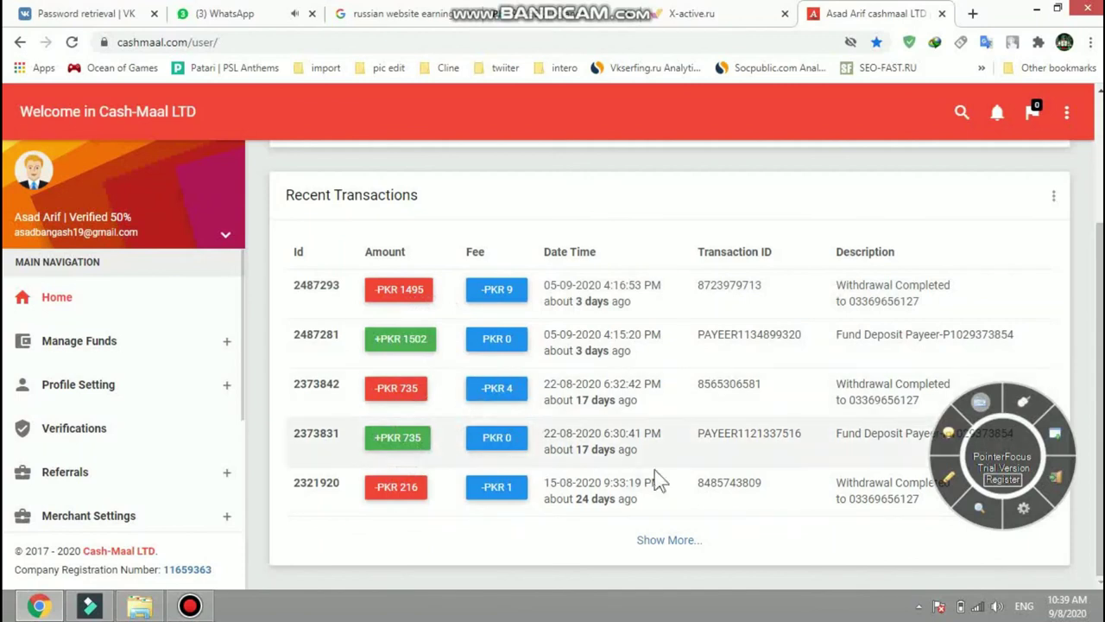
left_click(698, 533)
left_click(676, 541)
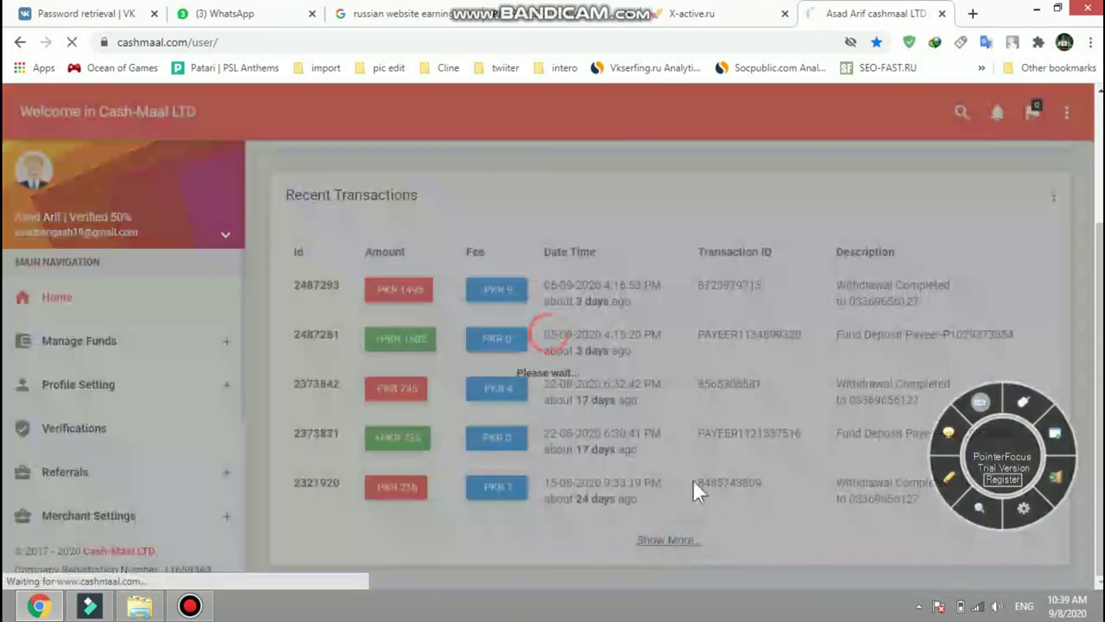
scroll(652, 400, "down", 3)
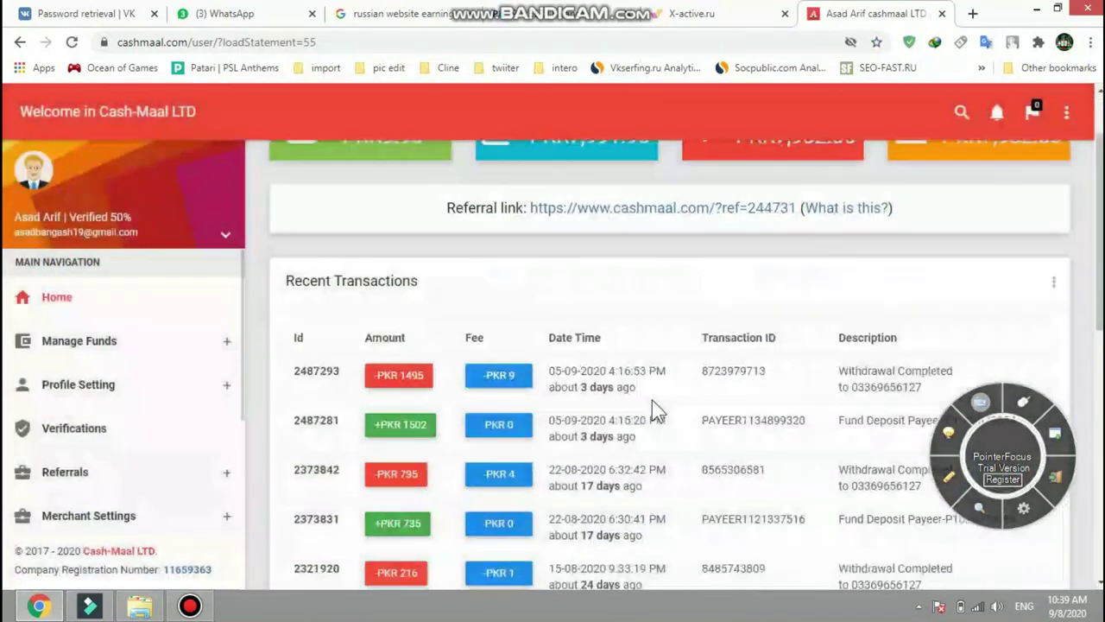
scroll(486, 414, "down", 2)
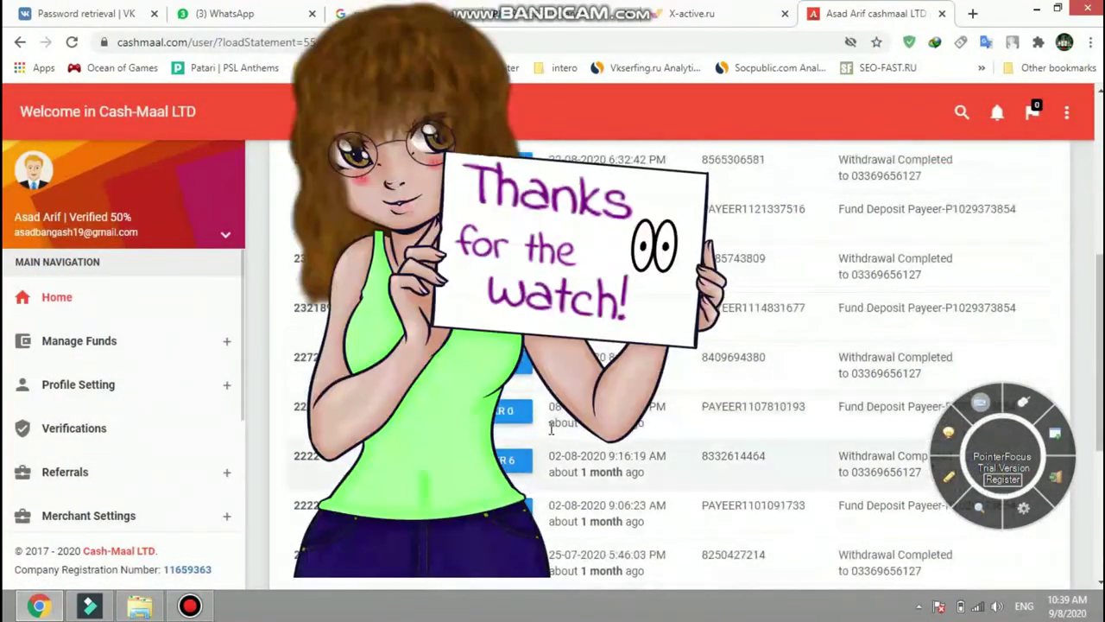
scroll(532, 467, "down", 1)
scroll(533, 471, "down", 3)
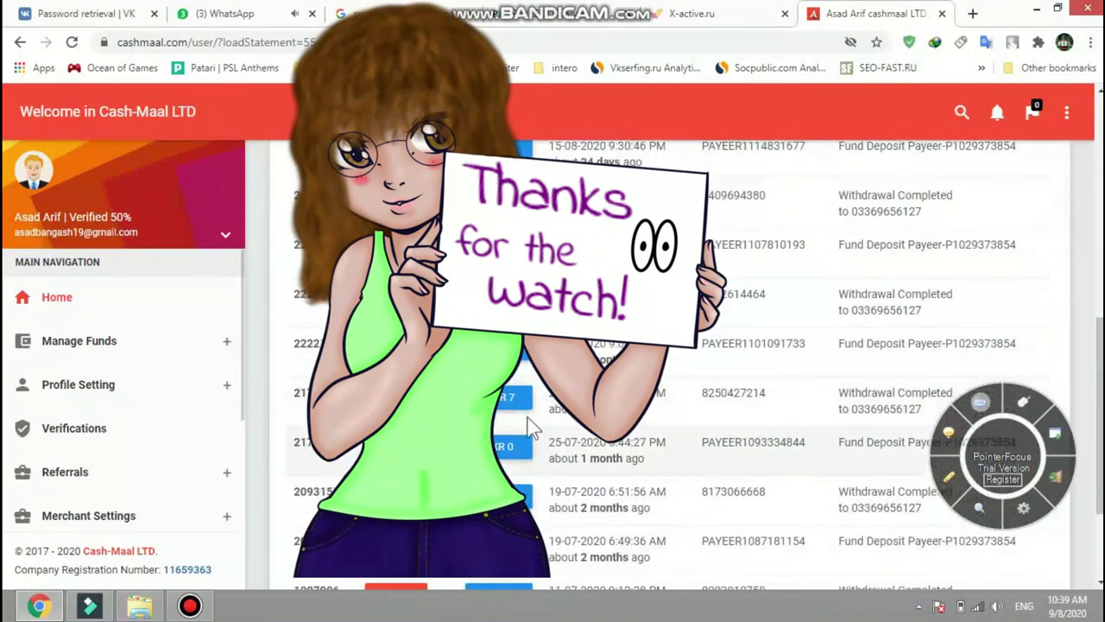